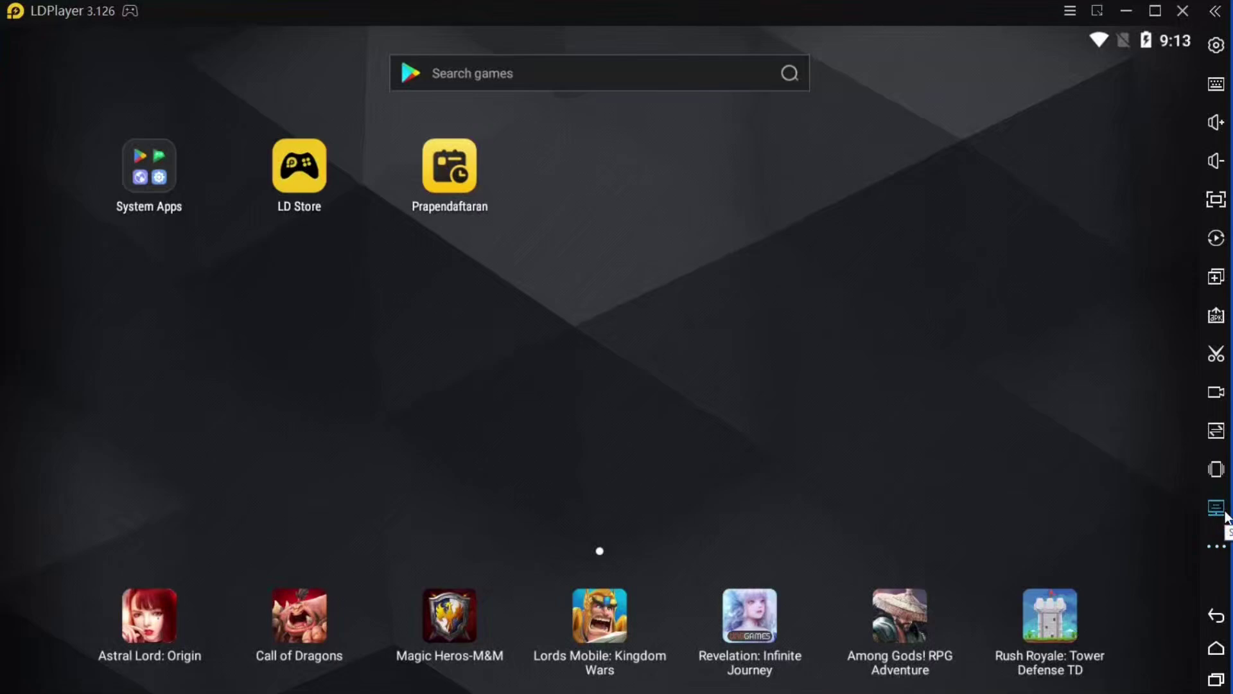
- Open the emulator's PC shared folder and move its Pictures window toward the middle of the screen
{"action": "left_click", "coordinate": [1226, 512]}
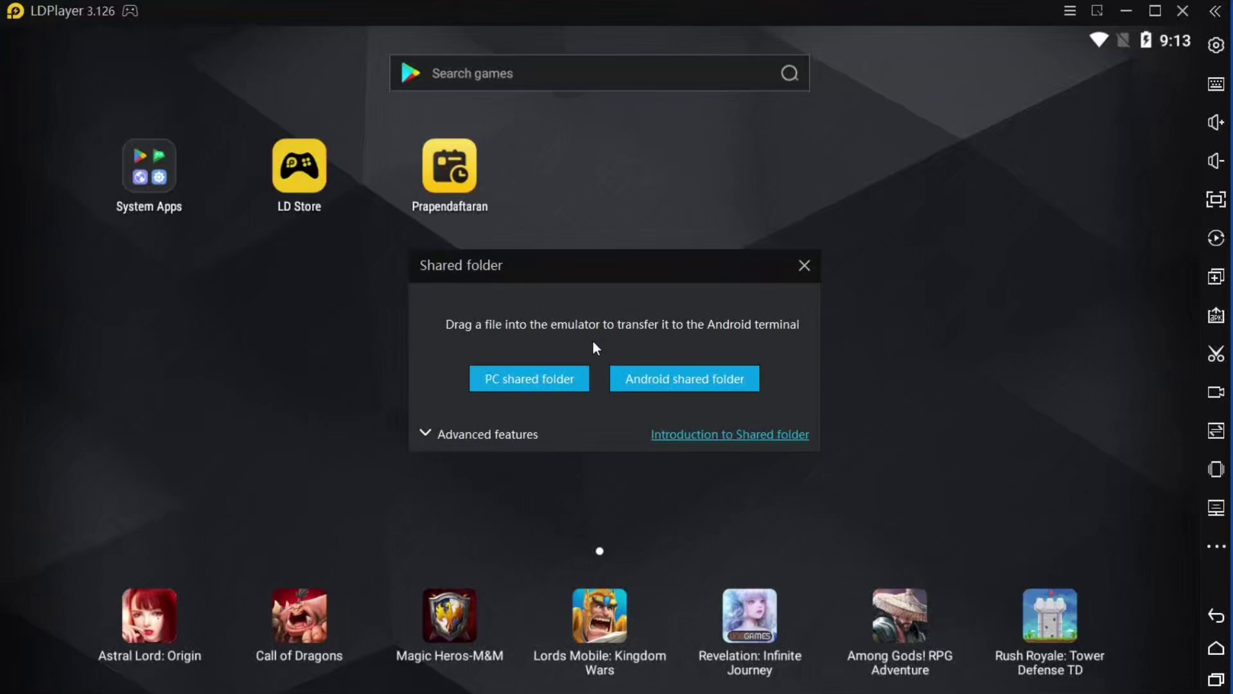
{"action": "left_click", "coordinate": [520, 384]}
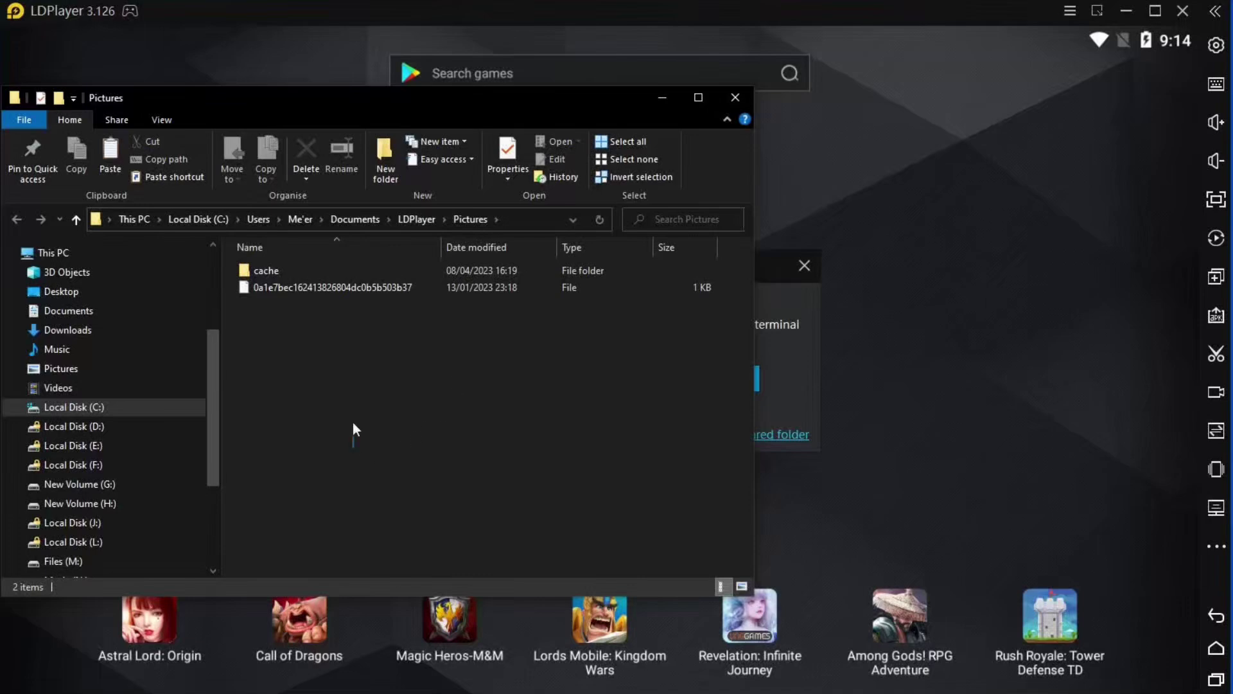
{"action": "left_click_drag", "start_coordinate": [352, 447], "coordinate": [443, 410]}
{"action": "left_click_drag", "start_coordinate": [301, 99], "coordinate": [604, 68]}
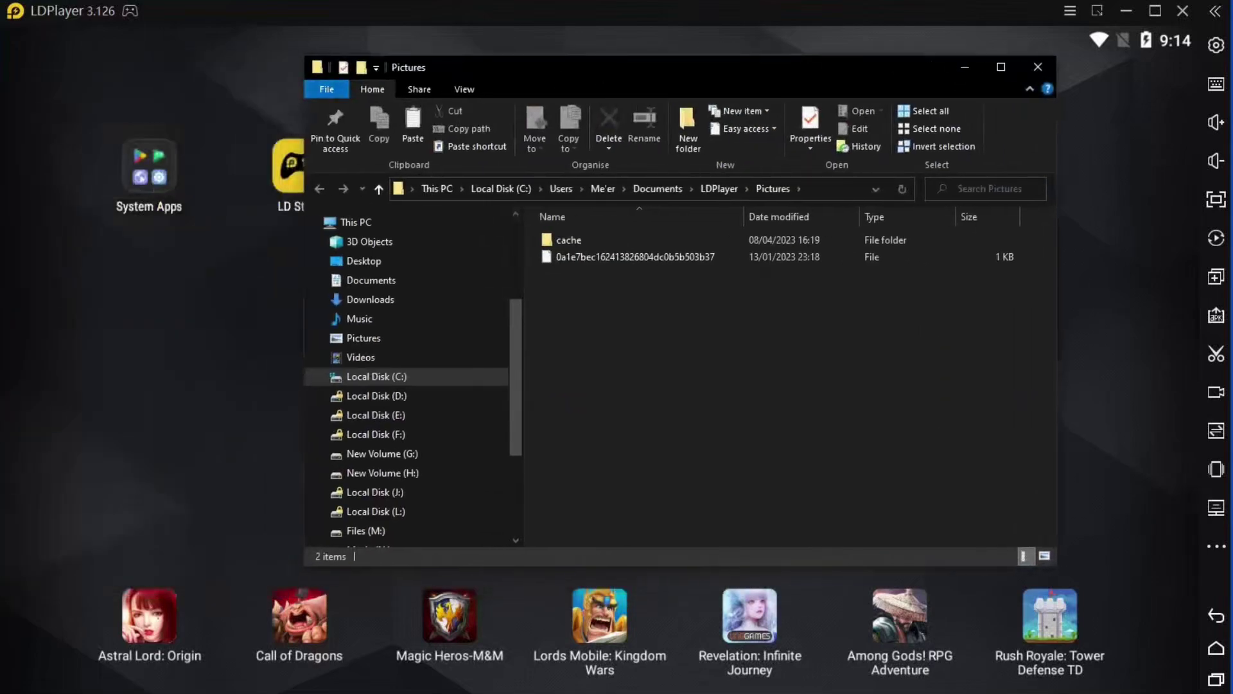
- Bring up the ldp transfer folder beside the shared Pictures folder and move its three files into Pictures
{"action": "key", "text": "alt+Tab"}
{"action": "key", "text": "alt+space"}
{"action": "left_click_drag", "start_coordinate": [201, 80], "coordinate": [235, 340]}
{"action": "left_click_drag", "start_coordinate": [176, 652], "coordinate": [867, 383]}
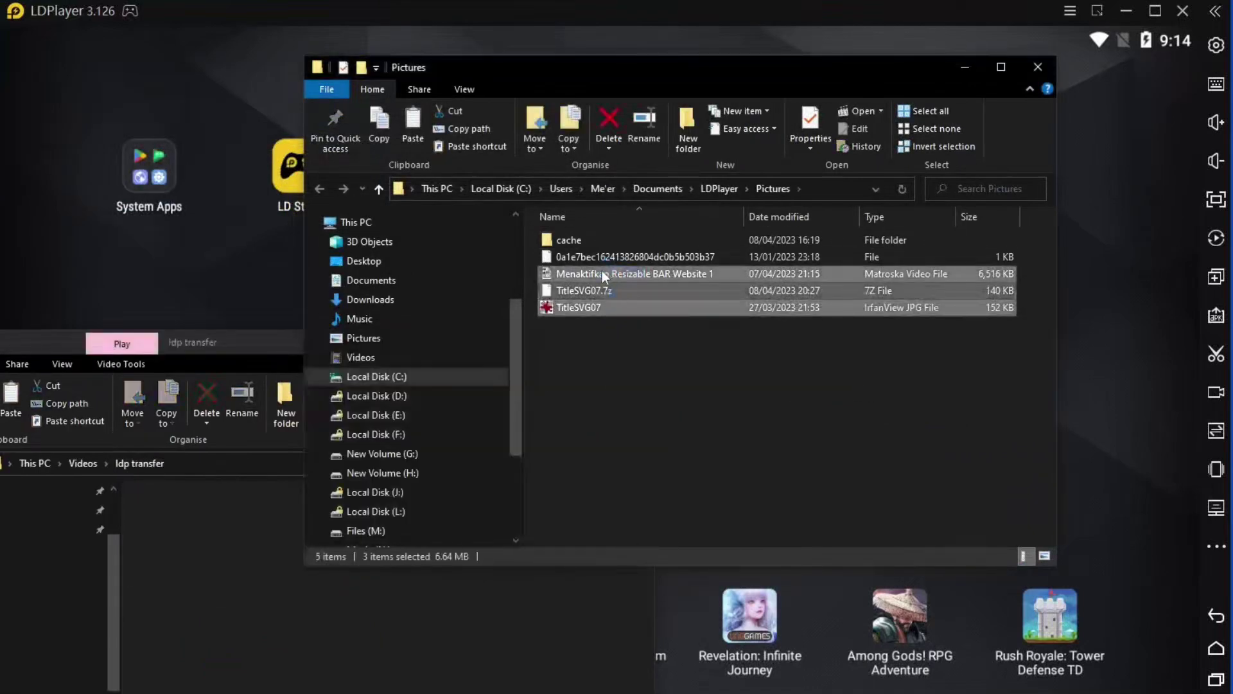
- Undo the file move, and copy the three files from ldp transfer into the shared Pictures folder instead
{"action": "left_click", "coordinate": [233, 591]}
{"action": "key", "text": "ctrl+z"}
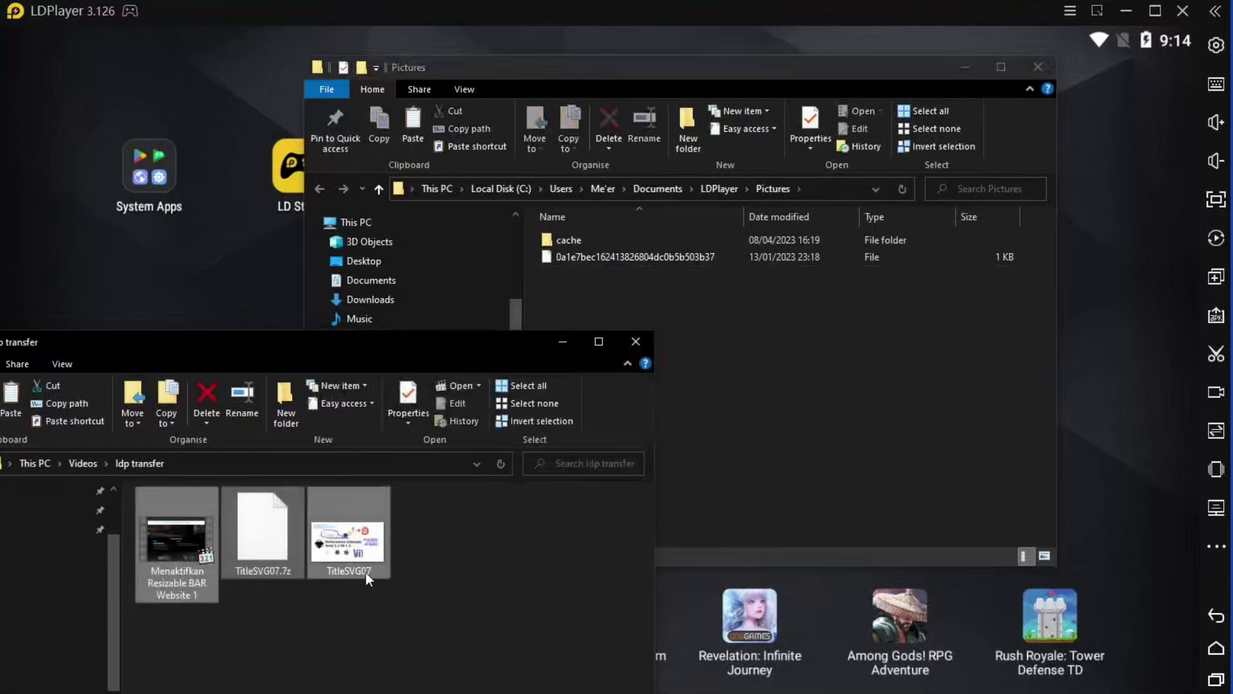
{"action": "left_click", "coordinate": [769, 449]}
{"action": "key", "text": "ctrl+y"}
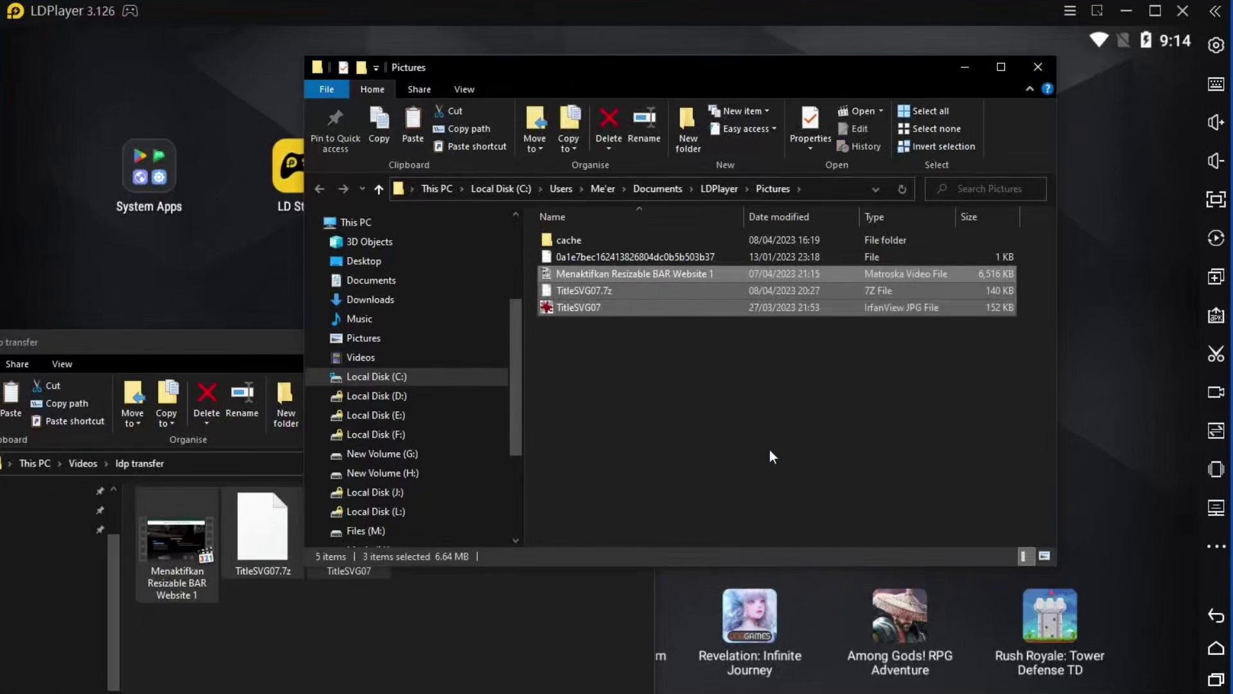
- Open the Android shared folder and delete Menaktifkan Resizable BAR Website 1.mkv, TitleSVG07.7z and TitleSVG07.jpg from Pictures
{"action": "left_click", "coordinate": [1136, 294]}
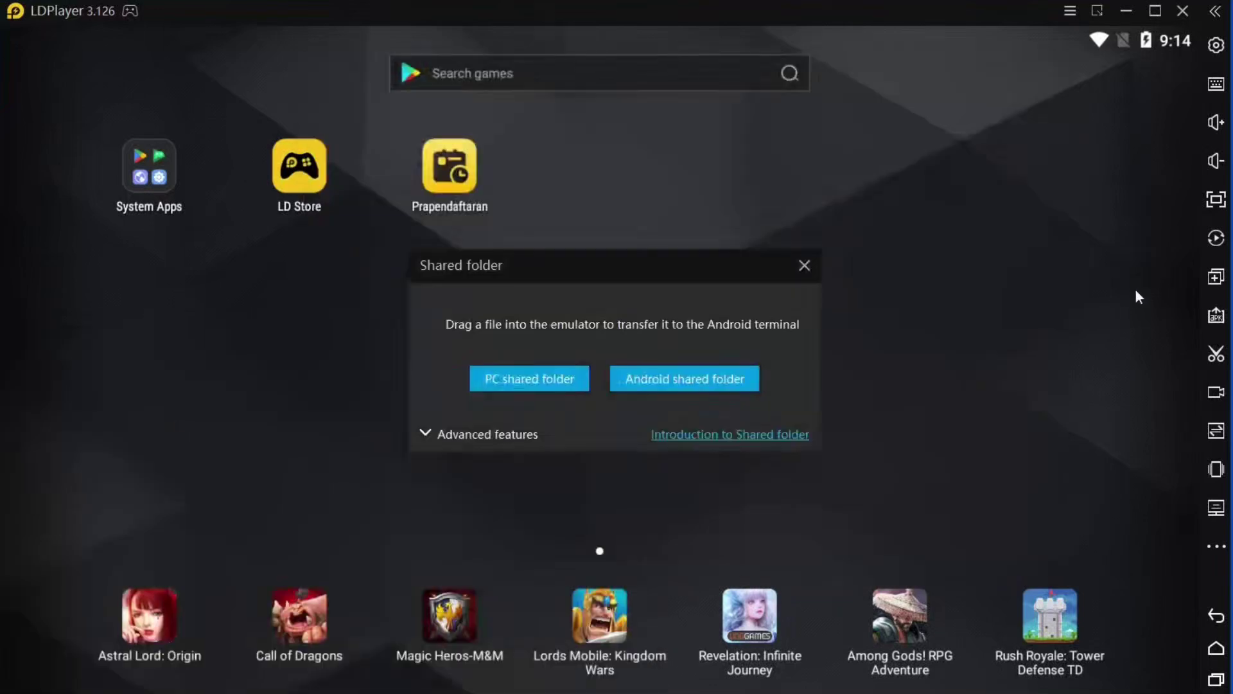
{"action": "left_click", "coordinate": [699, 380]}
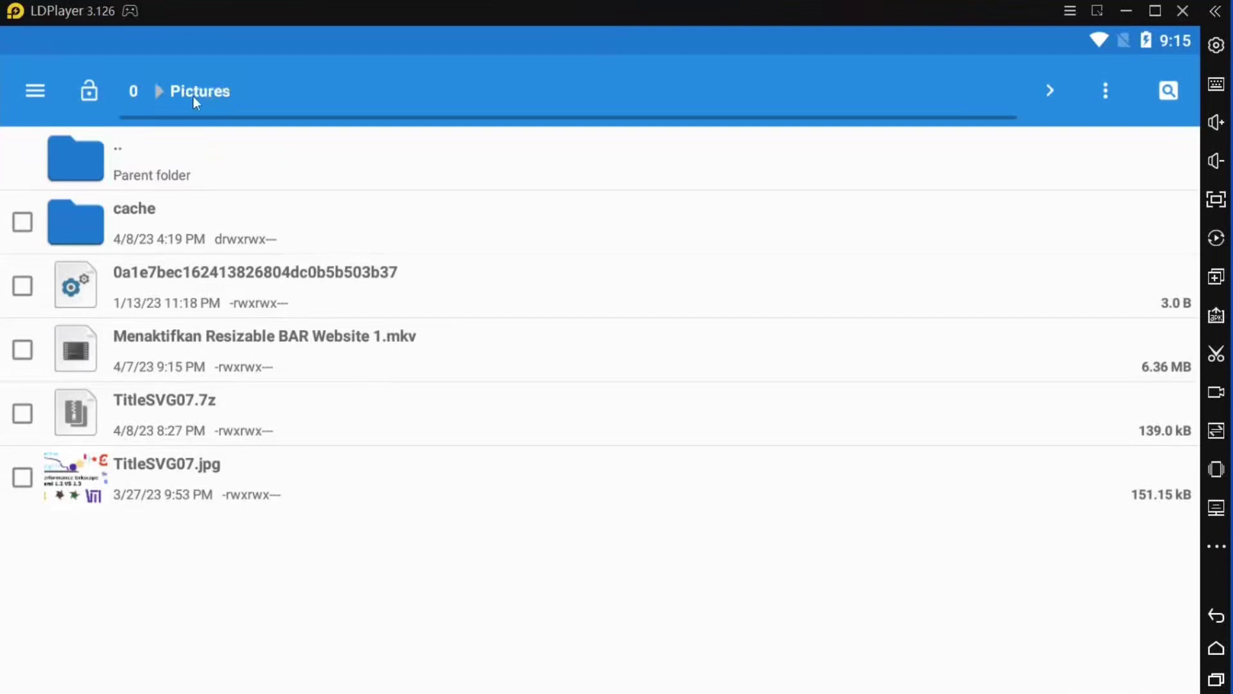
{"action": "left_click", "coordinate": [25, 351]}
{"action": "left_click", "coordinate": [23, 413]}
{"action": "left_click", "coordinate": [22, 477]}
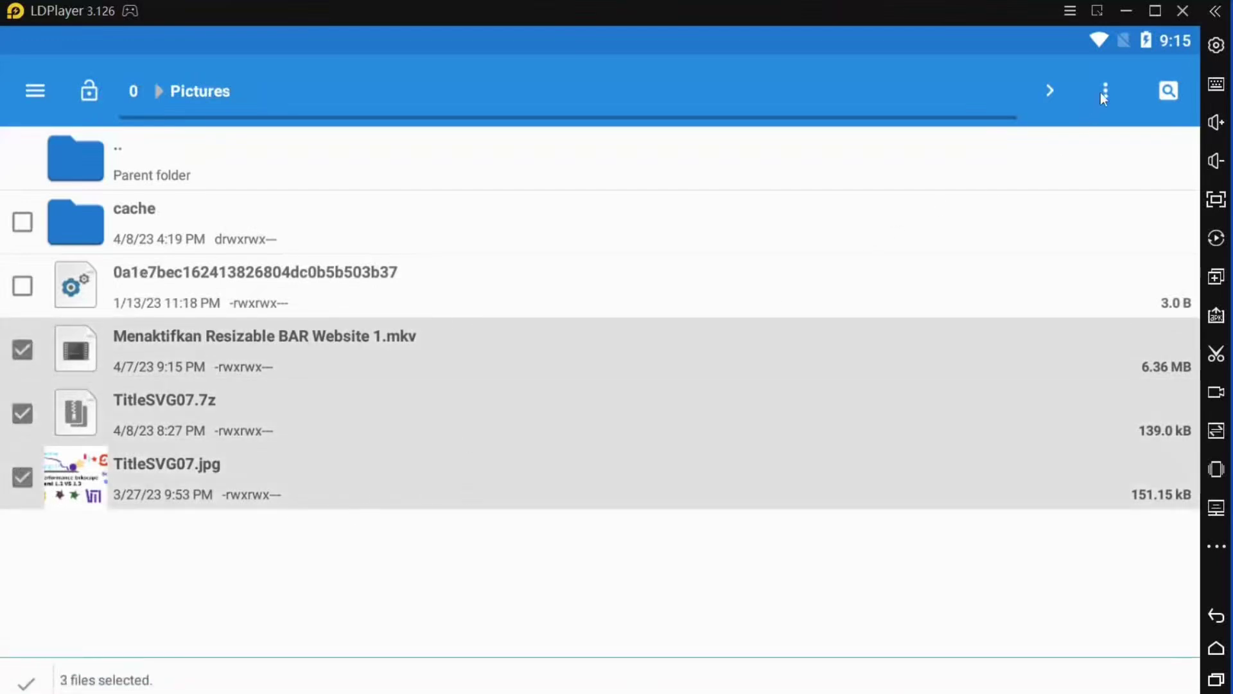
{"action": "left_click", "coordinate": [1100, 93]}
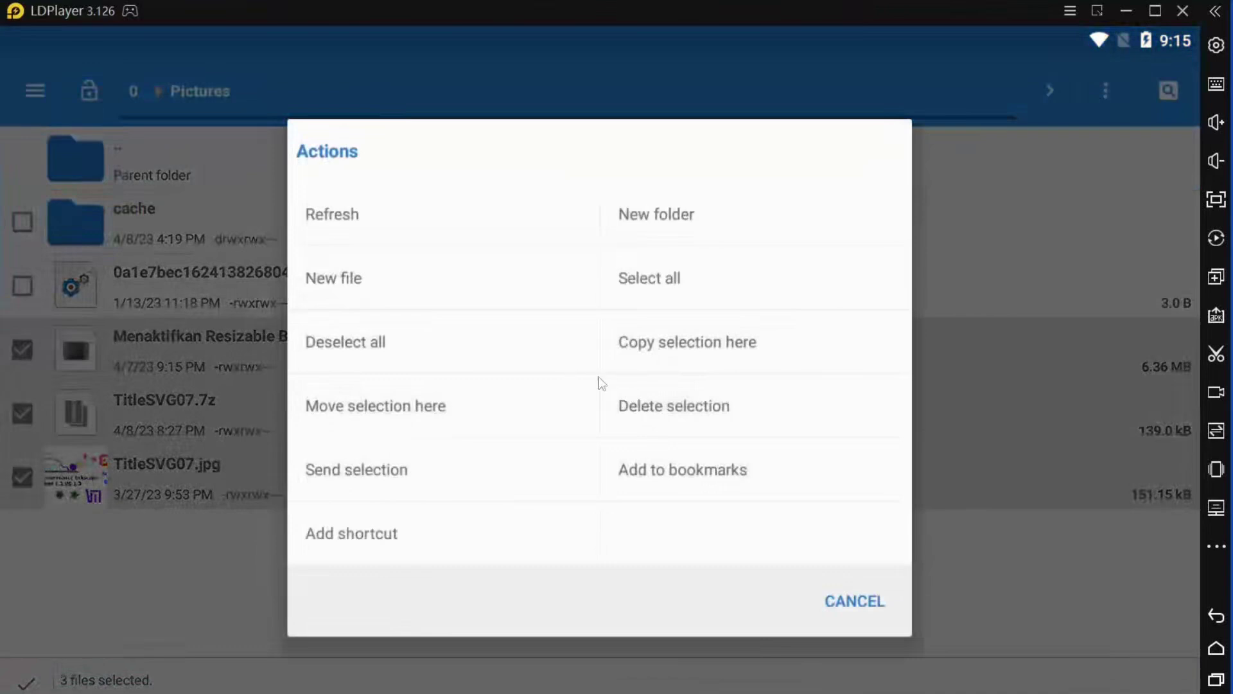
{"action": "left_click", "coordinate": [671, 411]}
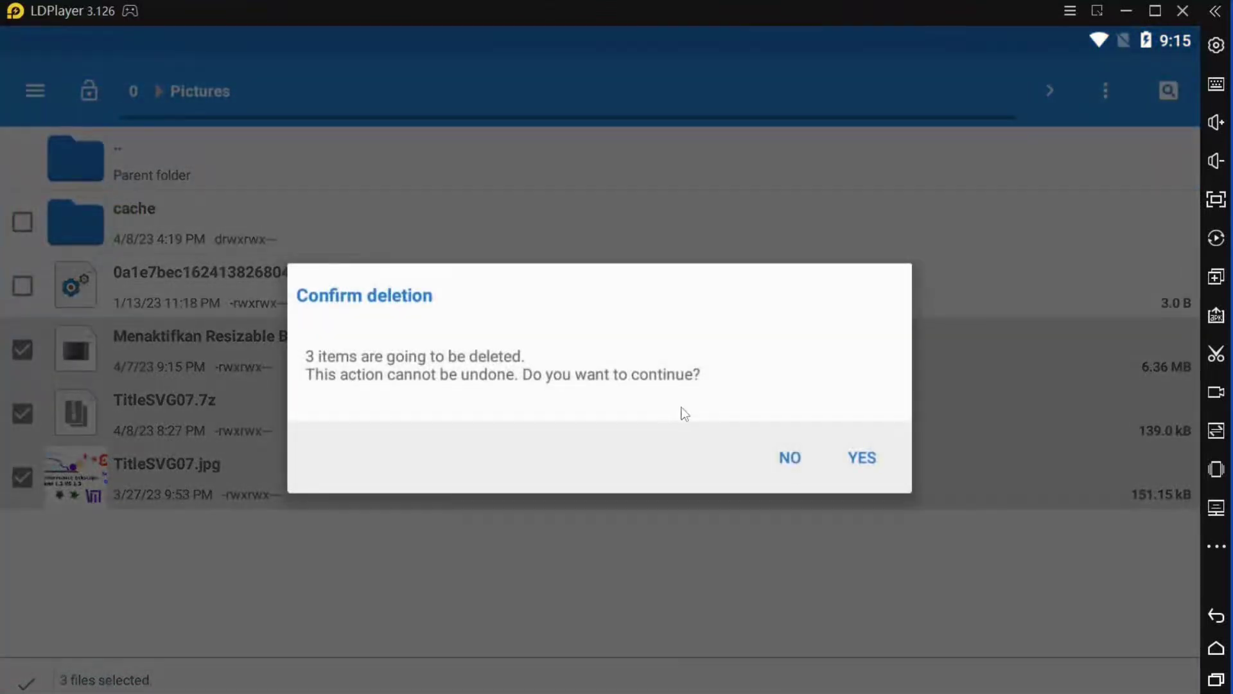
{"action": "left_click", "coordinate": [875, 461]}
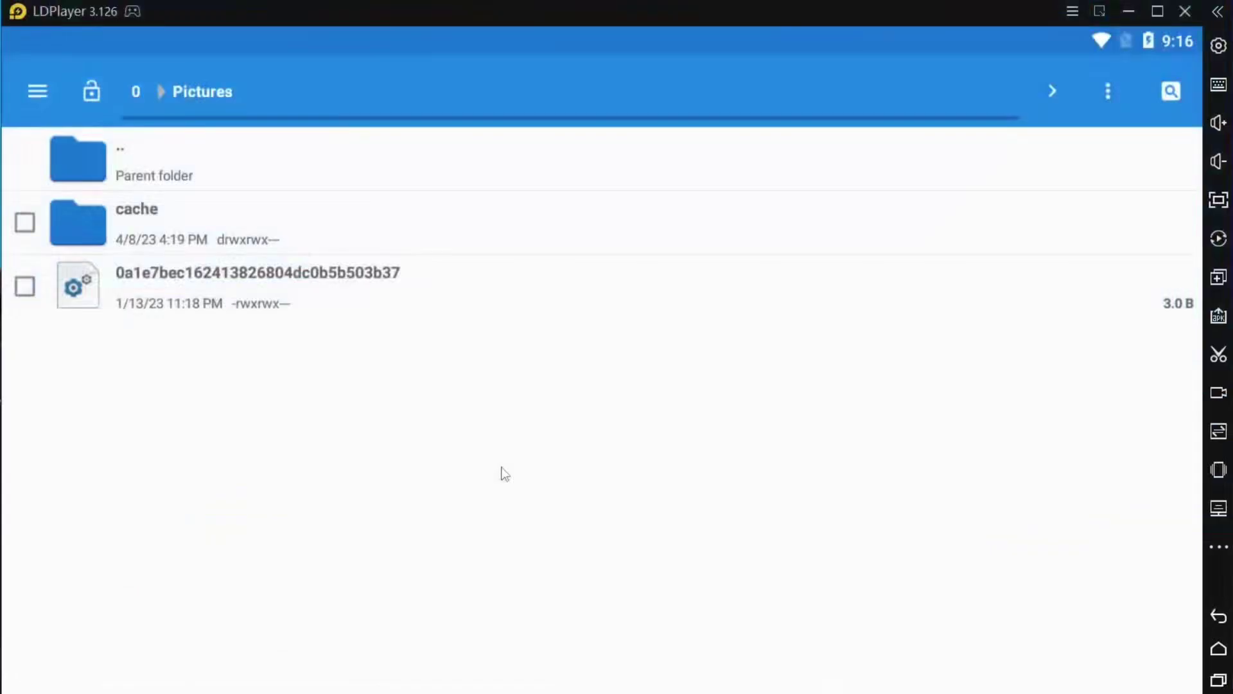
- Move Menaktifkan Resizable BAR Website 1.mkv from the Android Download folder to the Pictures folder
{"action": "left_click", "coordinate": [124, 171]}
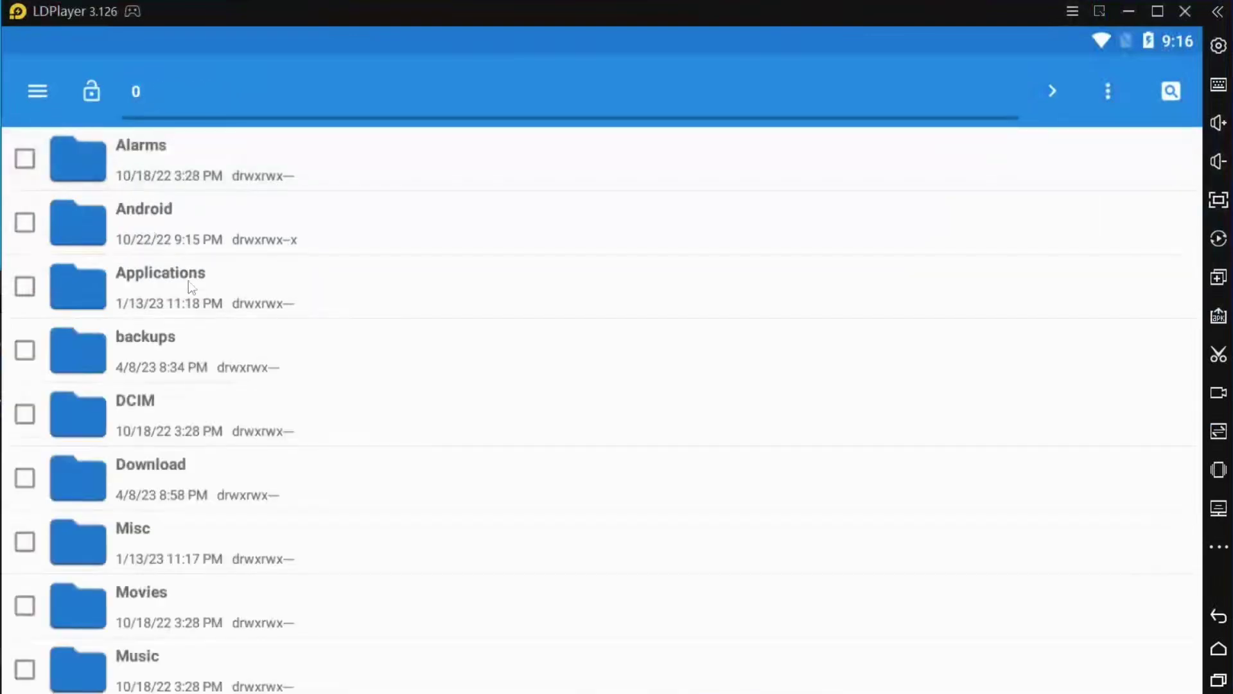
{"action": "left_click", "coordinate": [194, 480]}
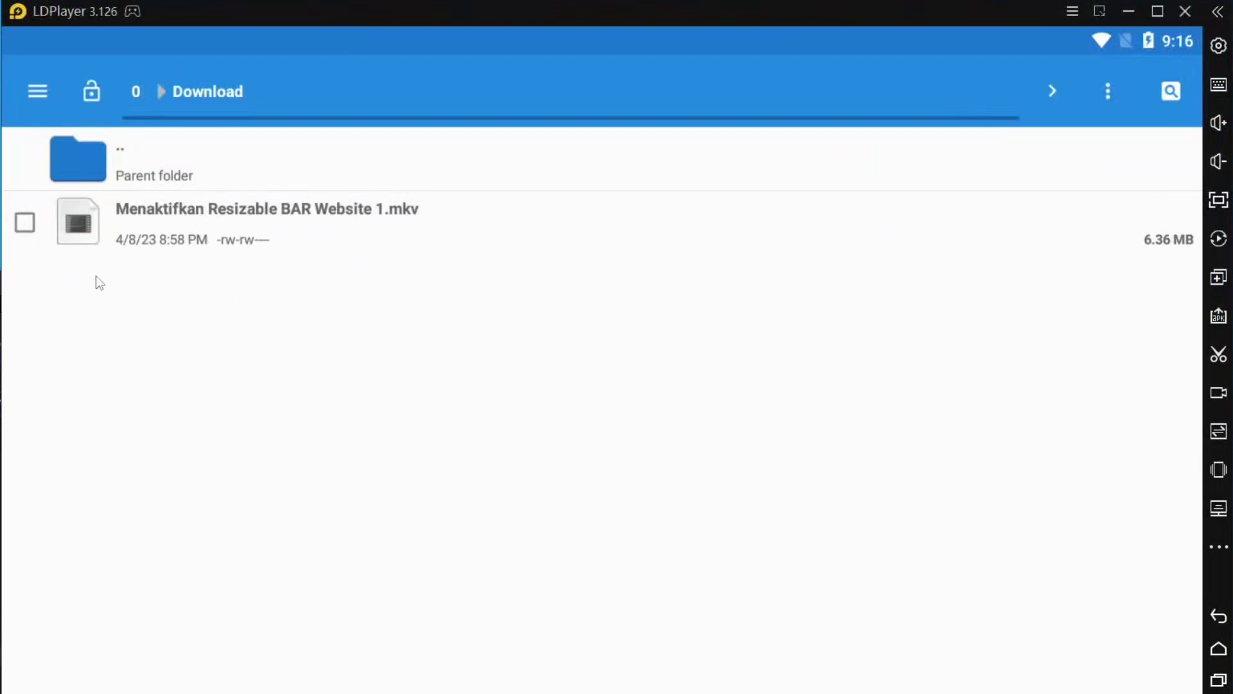
{"action": "left_click", "coordinate": [24, 226]}
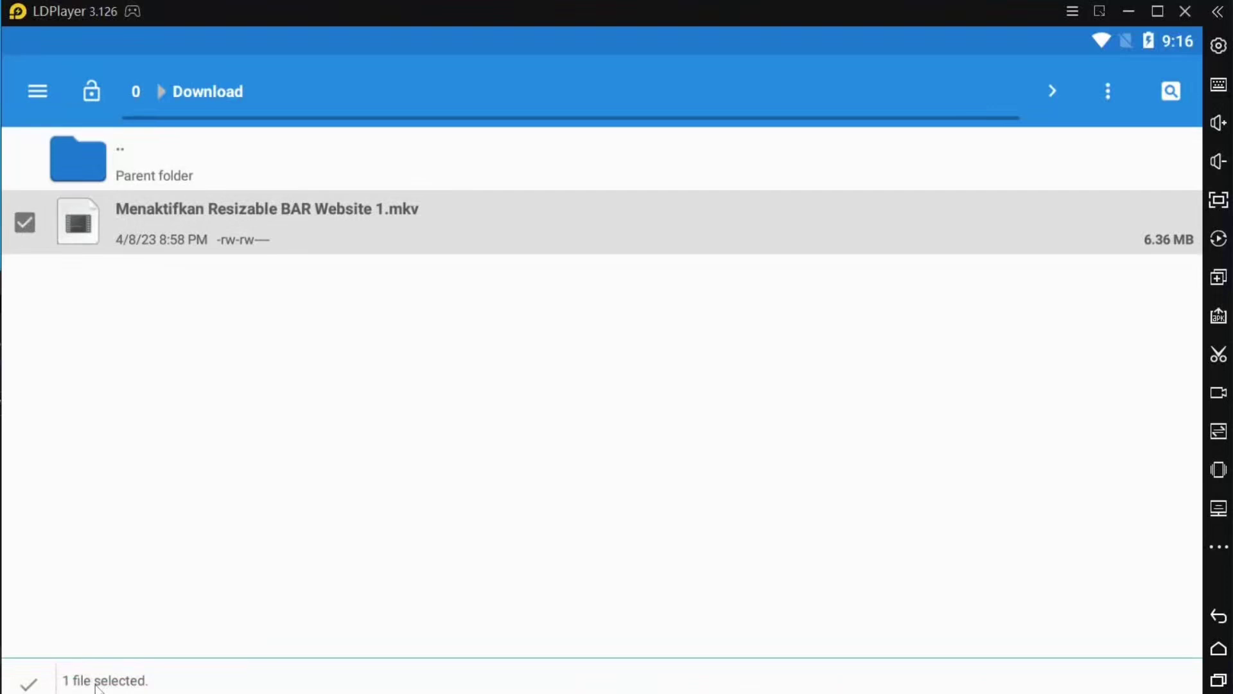
{"action": "left_click", "coordinate": [144, 159]}
{"action": "scroll", "coordinate": [168, 356], "scroll_direction": "down", "scroll_amount": 3}
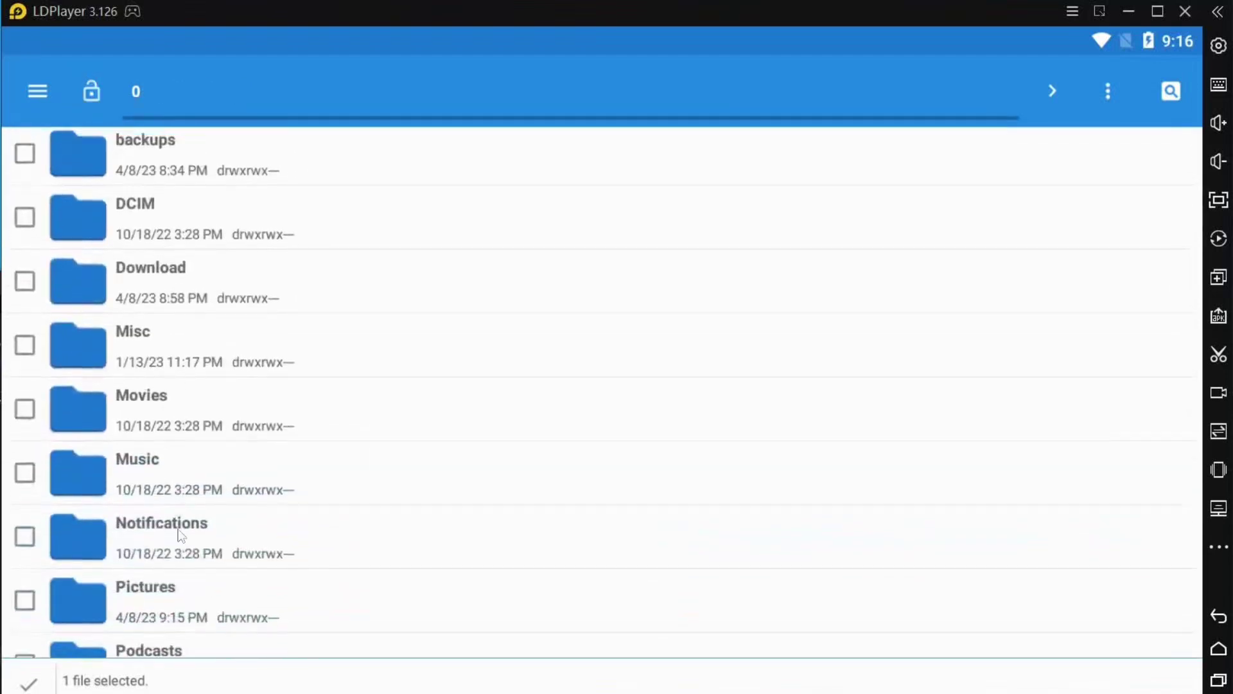
{"action": "left_click", "coordinate": [173, 604]}
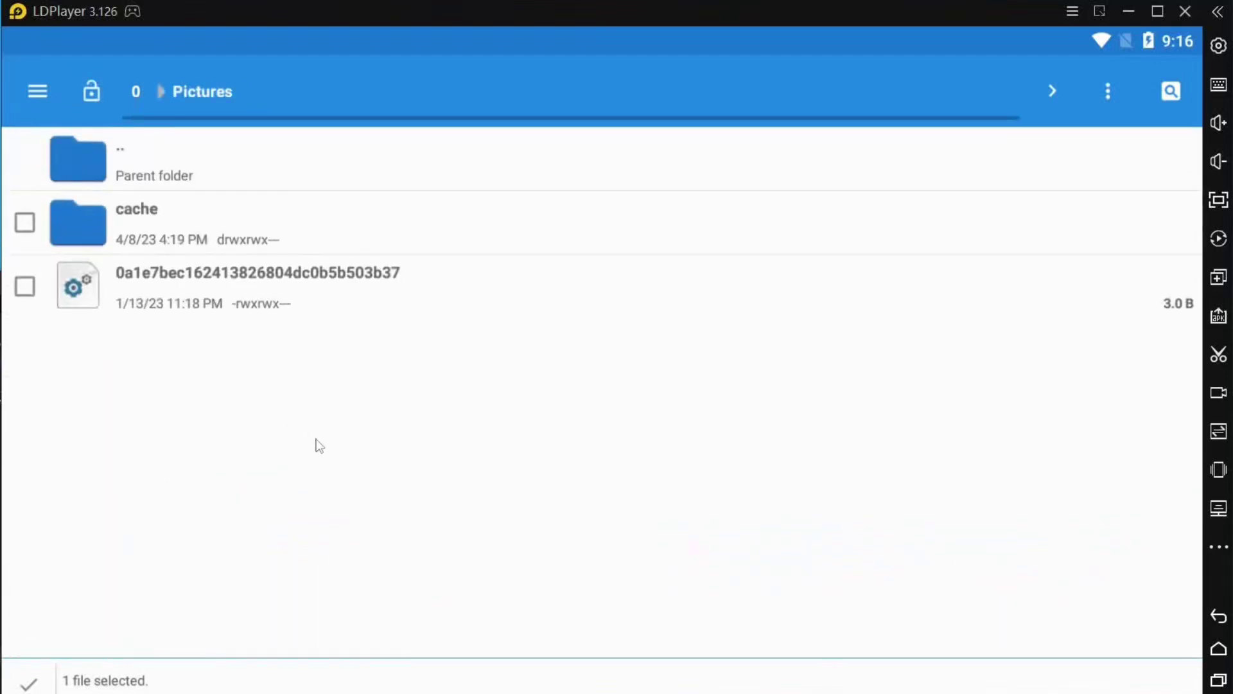
{"action": "left_click", "coordinate": [1110, 96]}
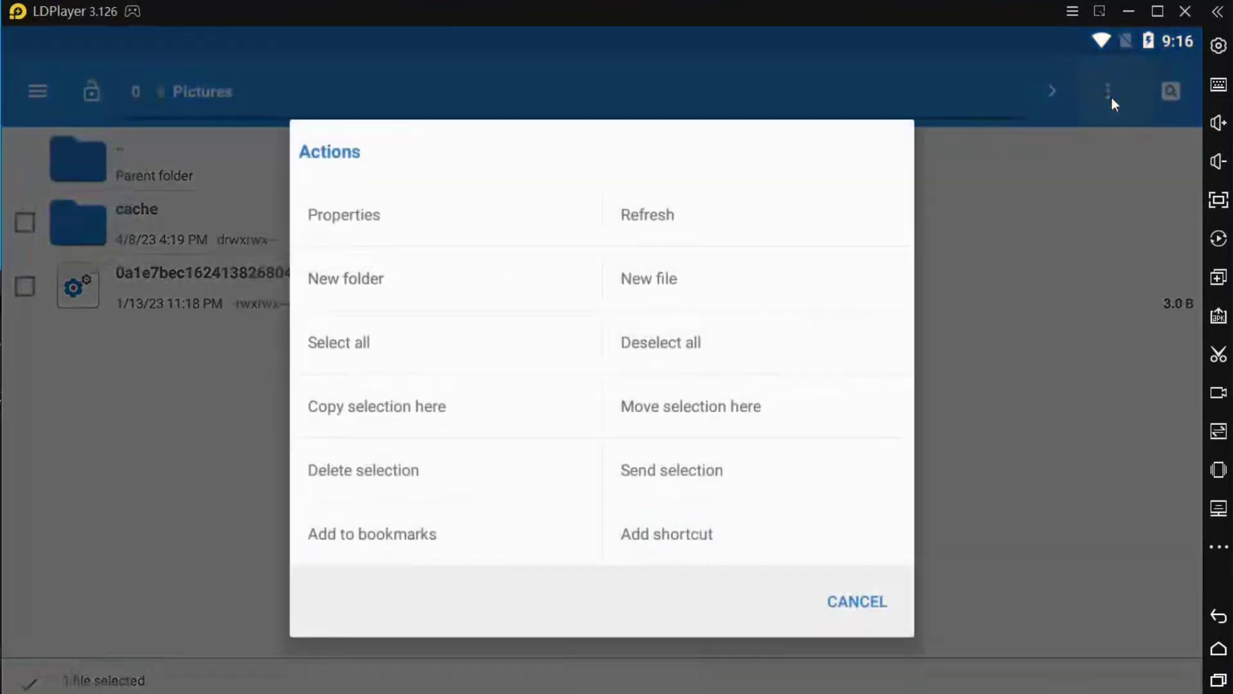
{"action": "left_click", "coordinate": [750, 427]}
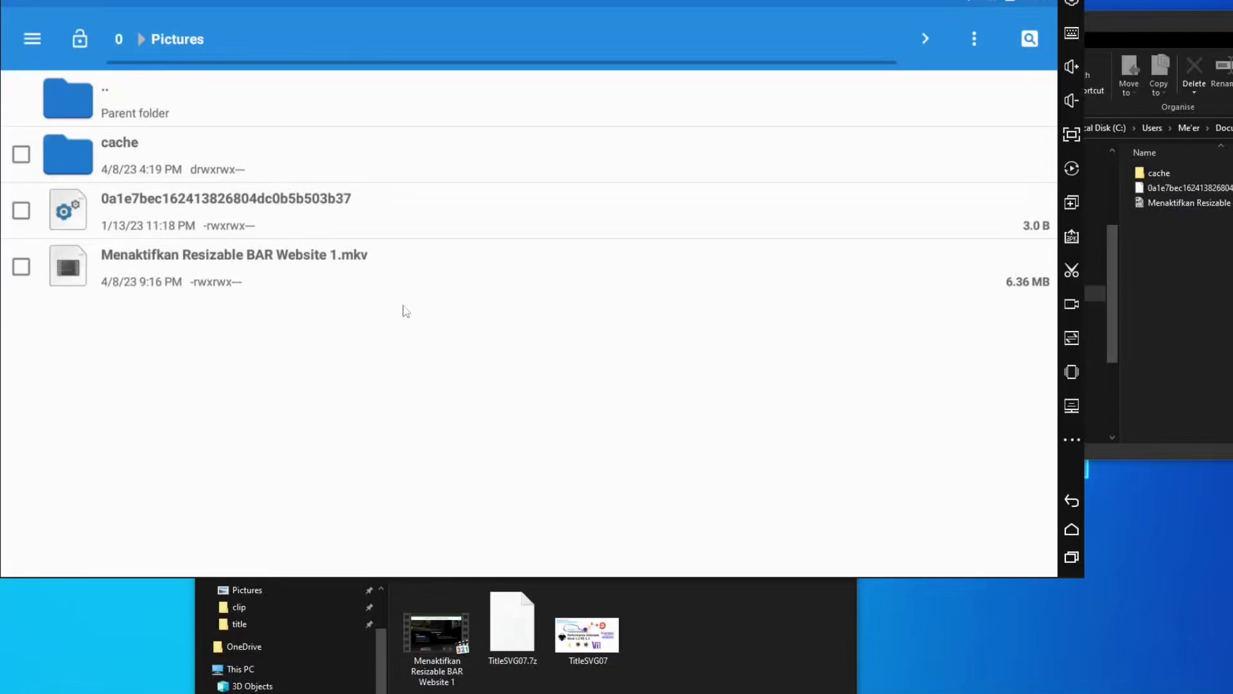
- Delete Menaktifkan Resizable BAR Website 1.mkv from the Android Pictures folder
{"action": "left_click", "coordinate": [15, 275]}
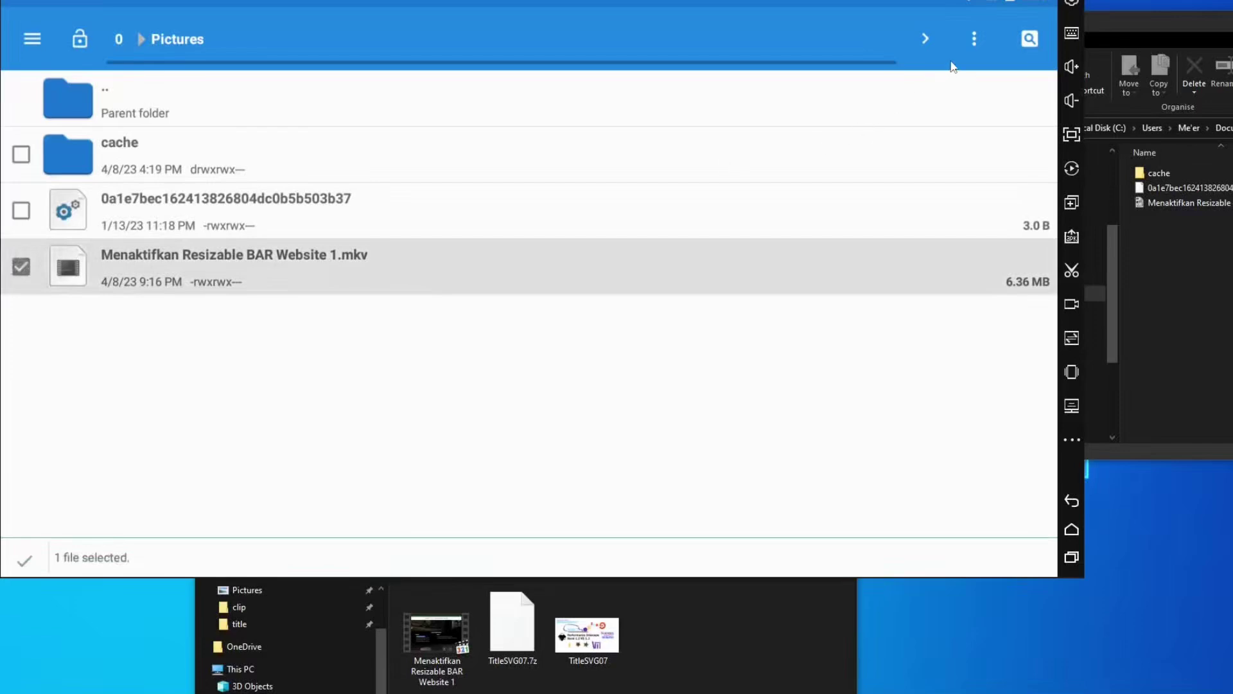
{"action": "left_click", "coordinate": [971, 42]}
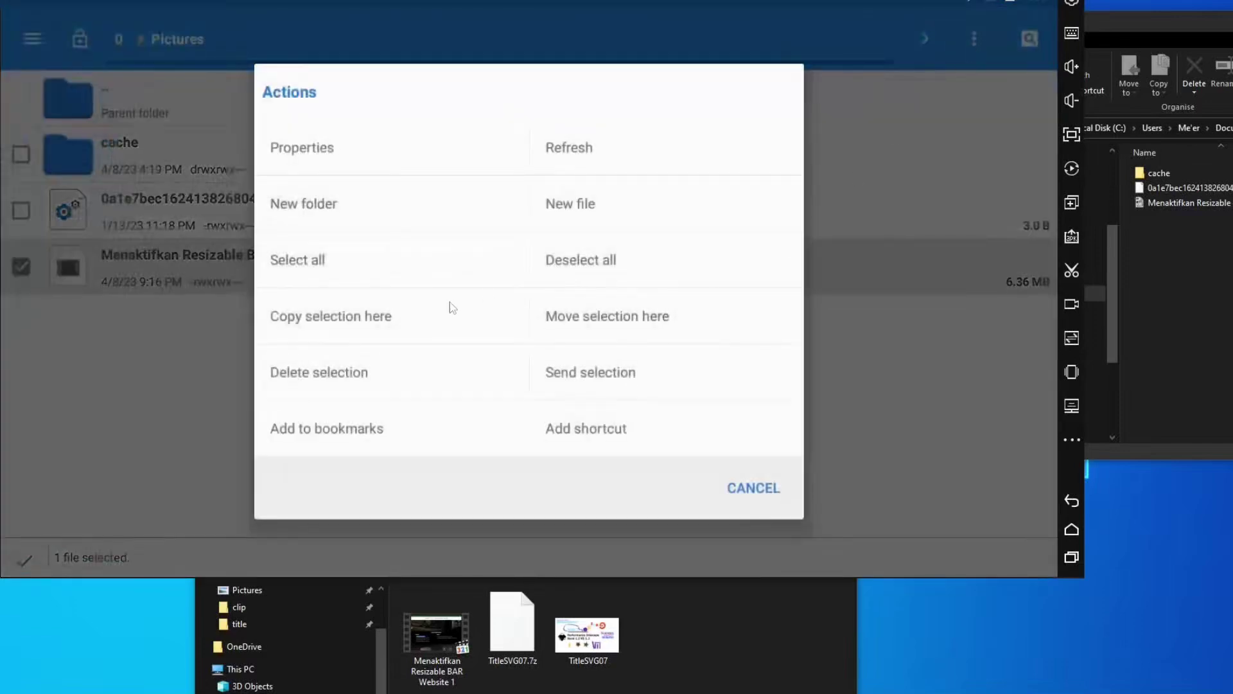
{"action": "left_click", "coordinate": [400, 381]}
{"action": "left_click", "coordinate": [768, 368]}
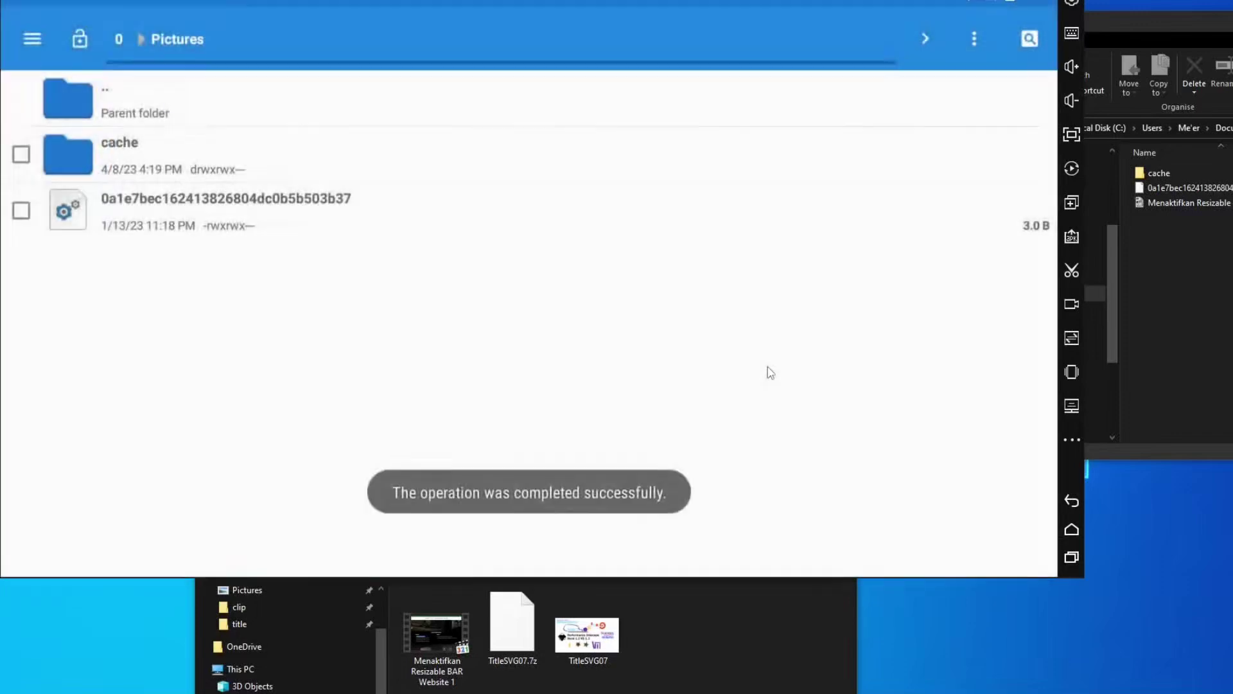
- Dismiss the Shared folder dialog and transfer all three files from ldp transfer directly into the emulator window
{"action": "left_click", "coordinate": [689, 651]}
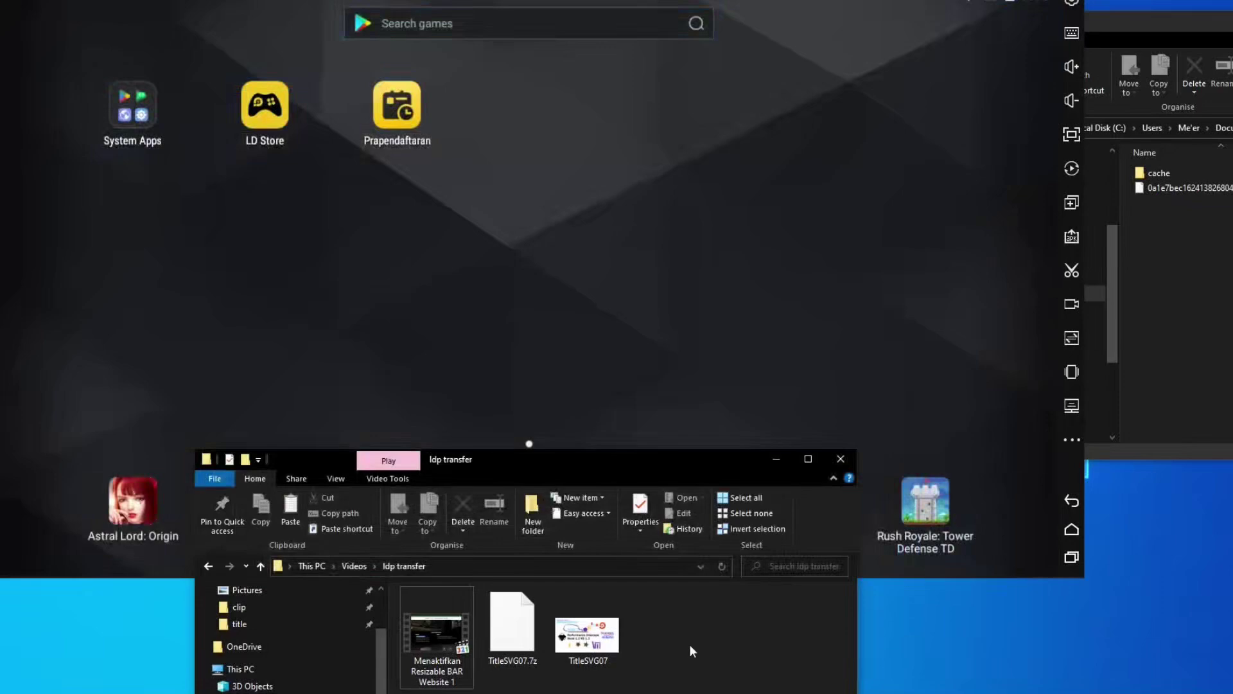
{"action": "left_click", "coordinate": [1071, 407]}
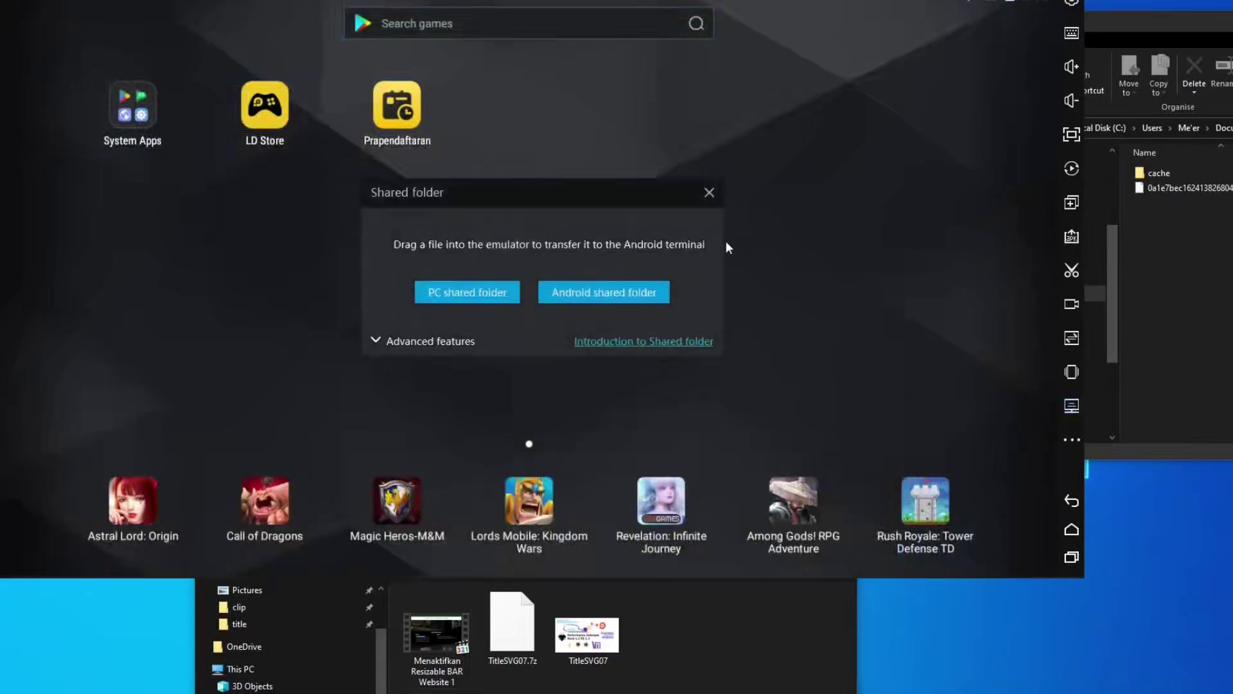
{"action": "left_click", "coordinate": [709, 192]}
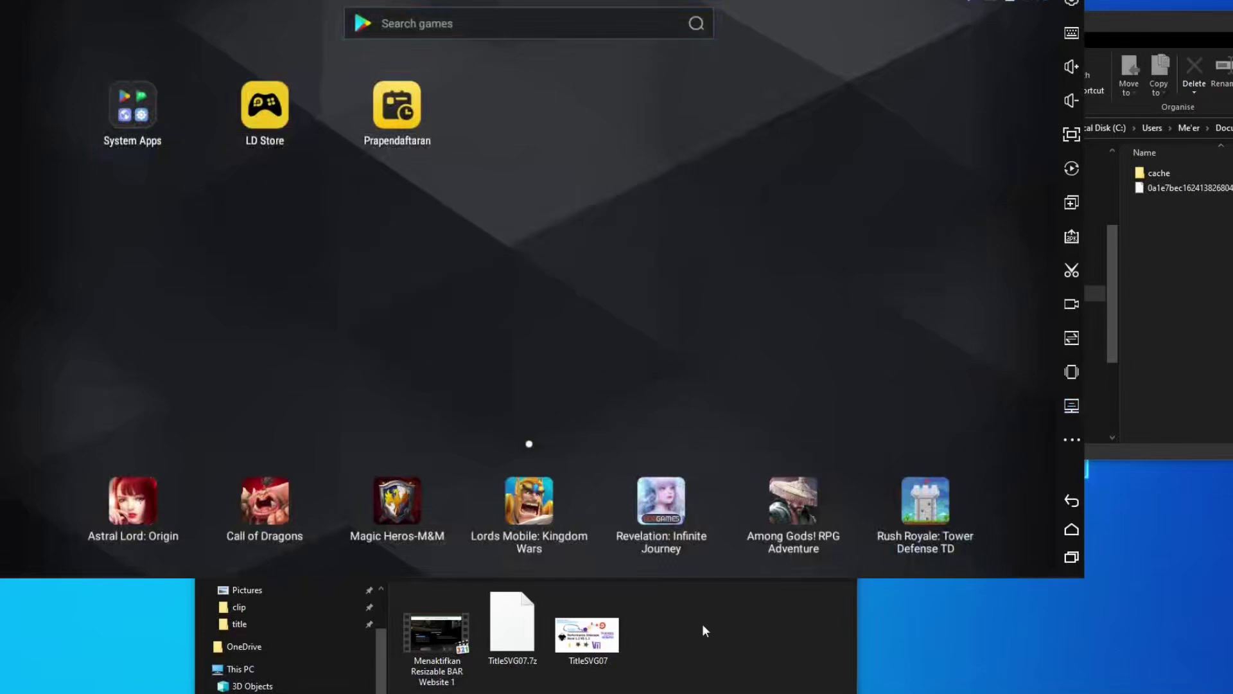
{"action": "left_click", "coordinate": [703, 662]}
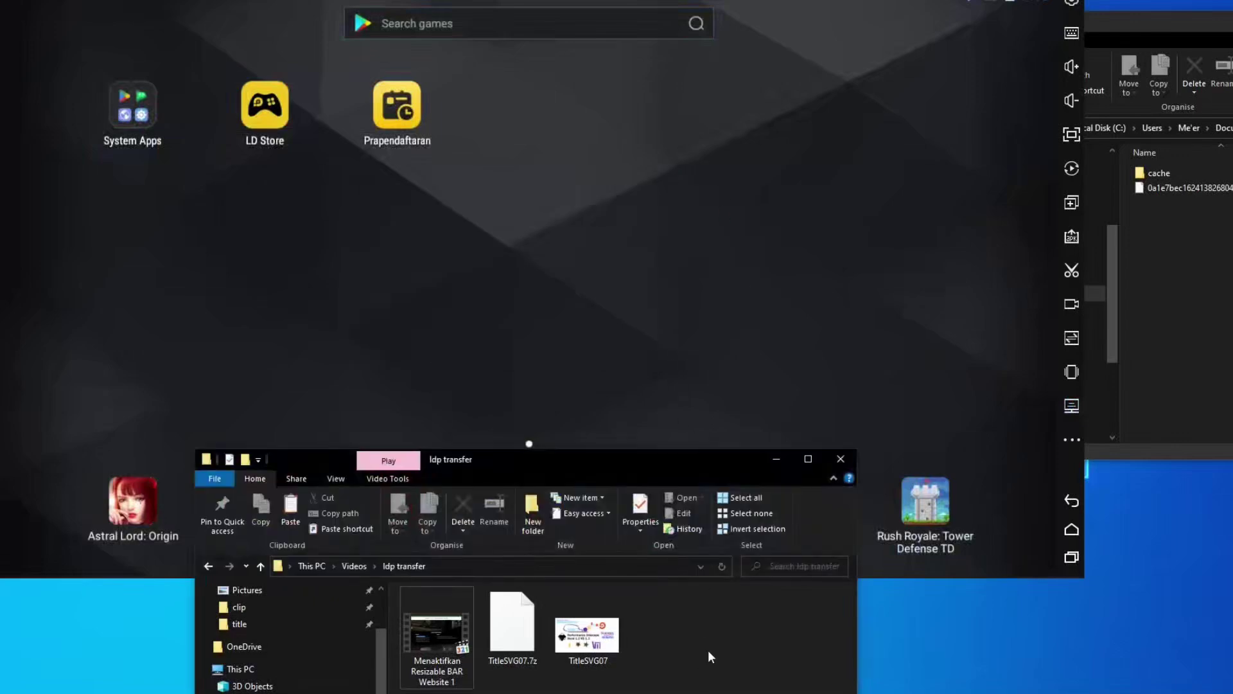
{"action": "left_click_drag", "start_coordinate": [708, 649], "coordinate": [423, 636]}
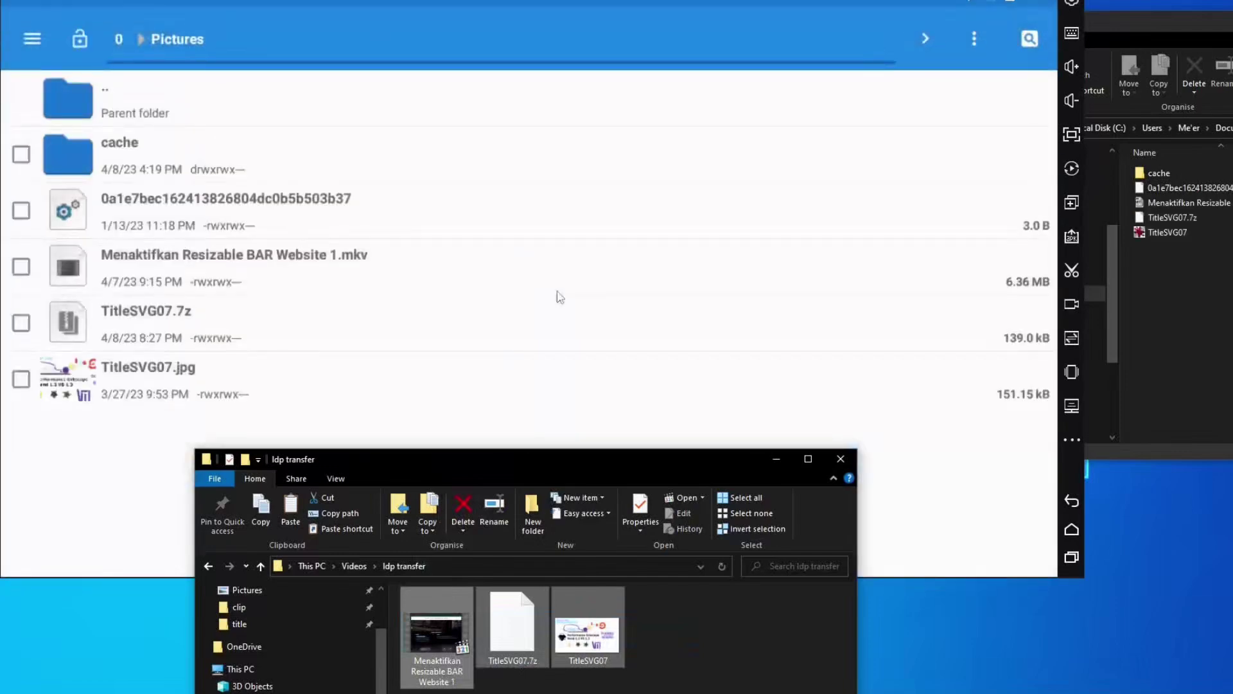
- Delete the transferred video, TitleSVG07.7z and TitleSVG07 from the PC shared Pictures folder
{"action": "left_click", "coordinate": [1211, 205]}
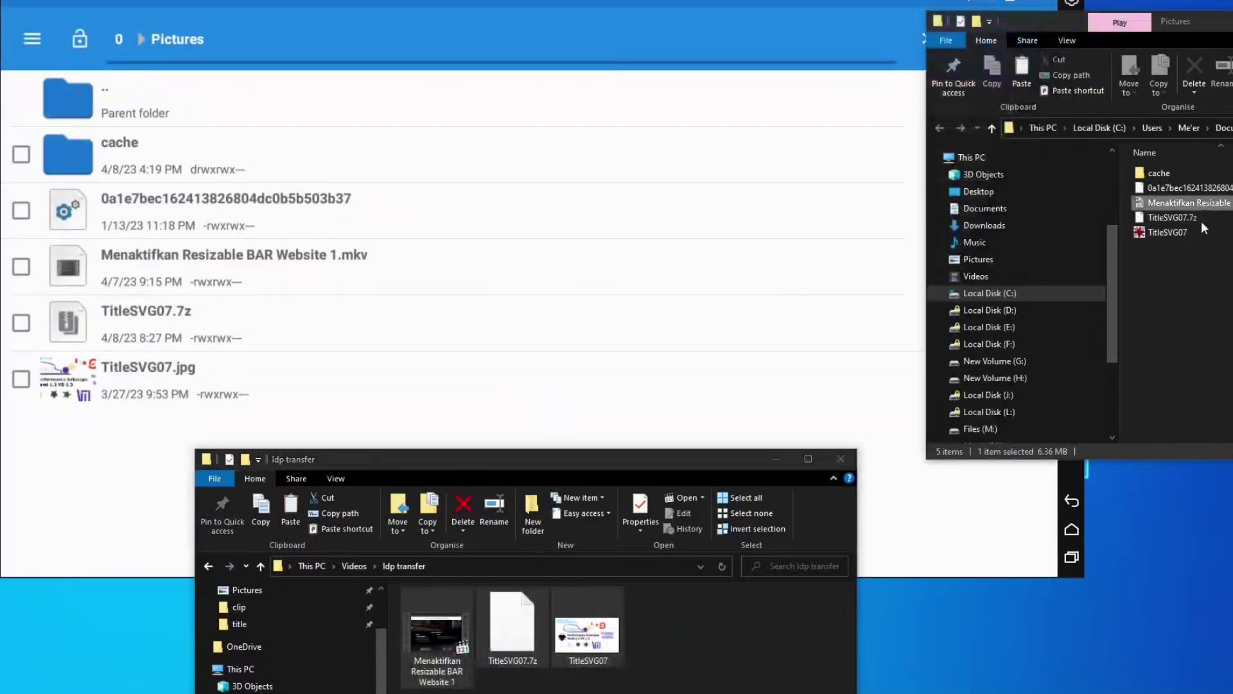
{"action": "left_click", "coordinate": [1197, 217]}
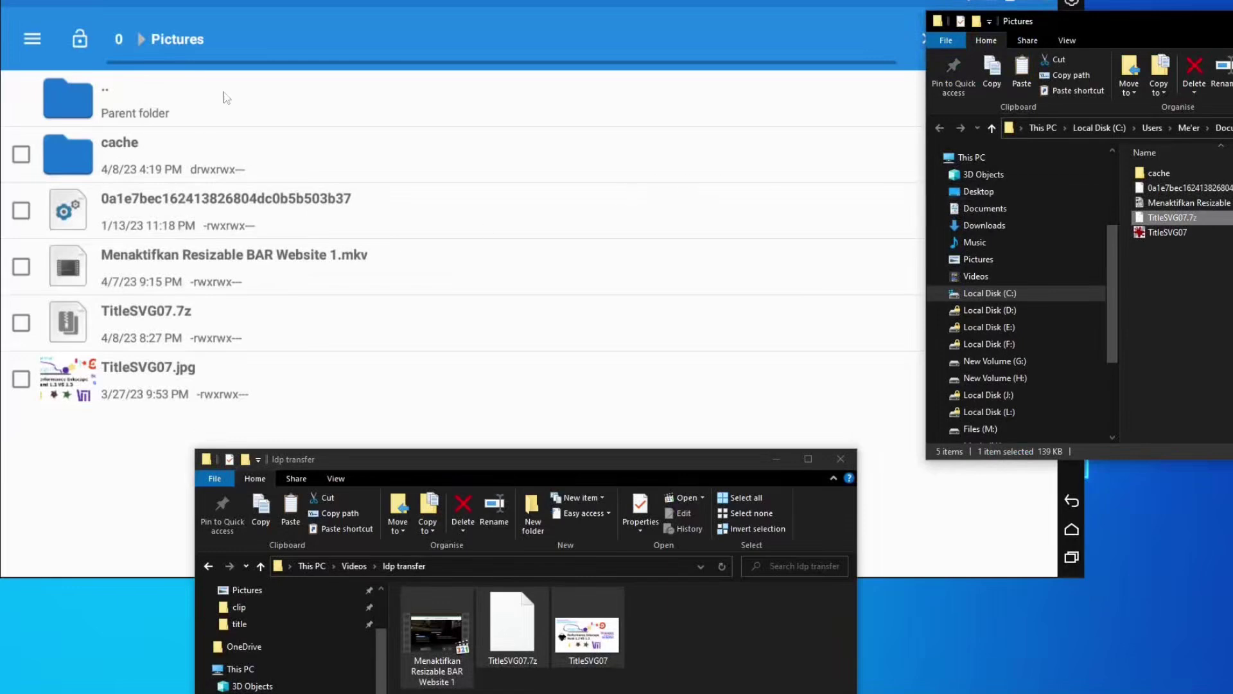
{"action": "left_click_drag", "start_coordinate": [283, 2], "coordinate": [404, 45]}
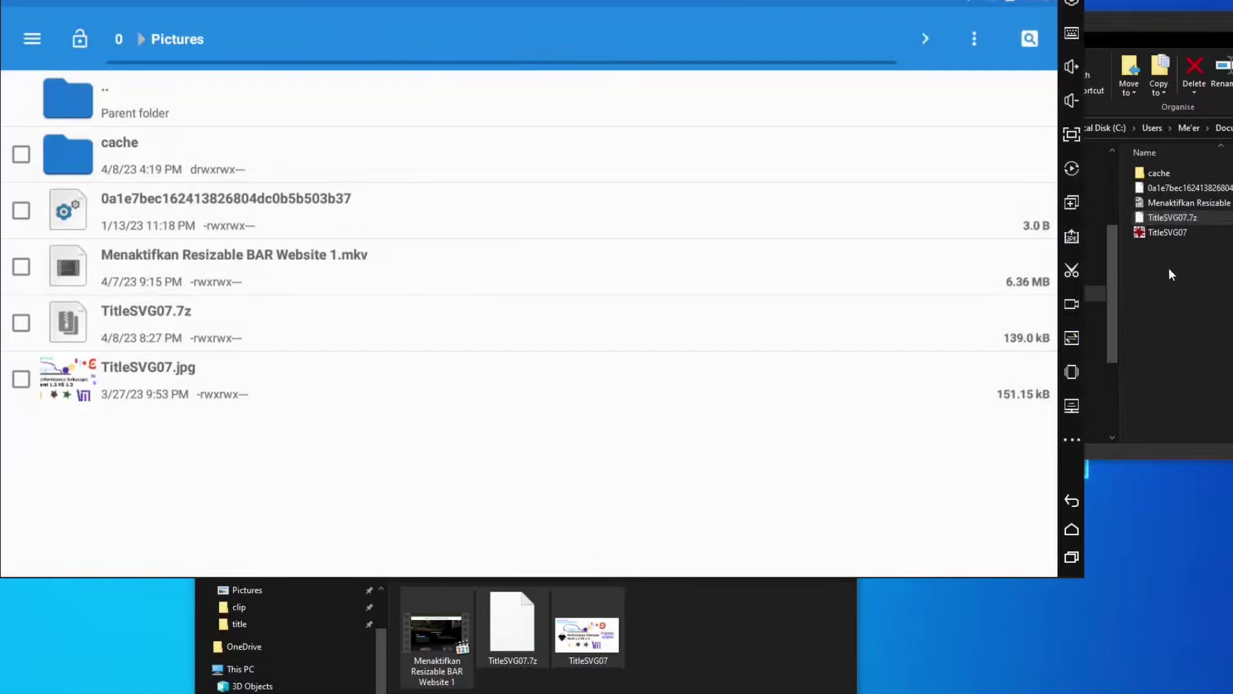
{"action": "left_click_drag", "start_coordinate": [1169, 268], "coordinate": [1213, 209]}
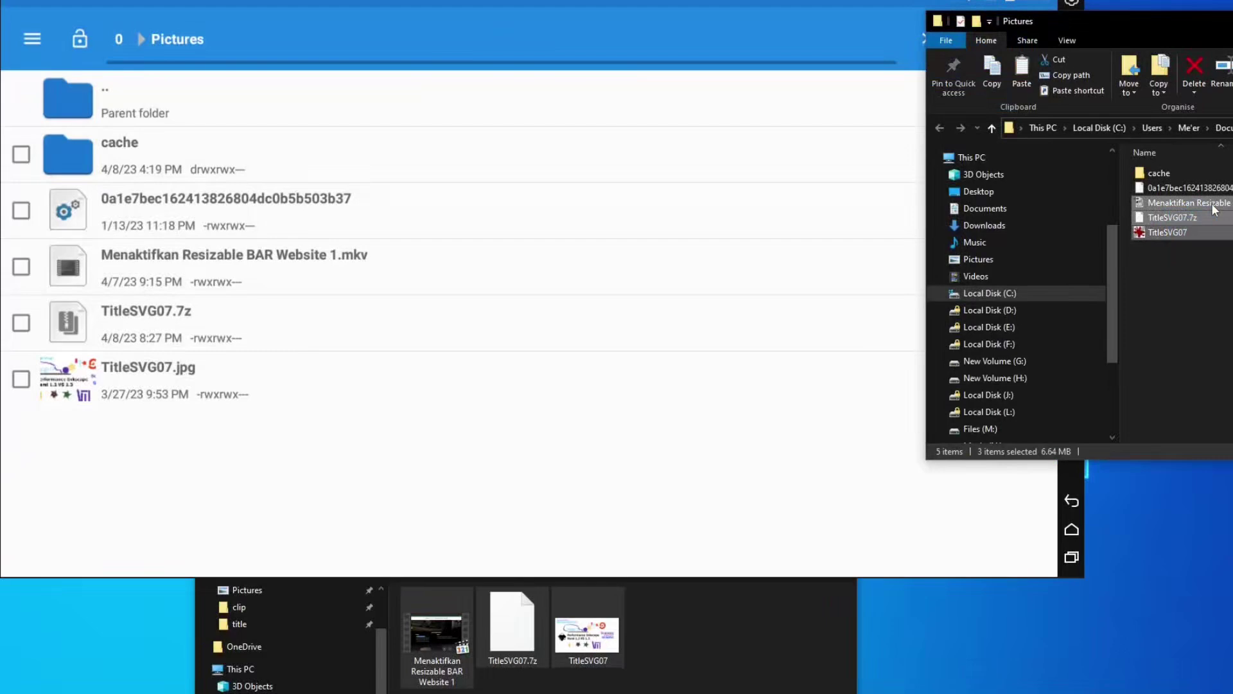
{"action": "key", "text": "Delete"}
{"action": "left_click", "coordinate": [642, 512]}
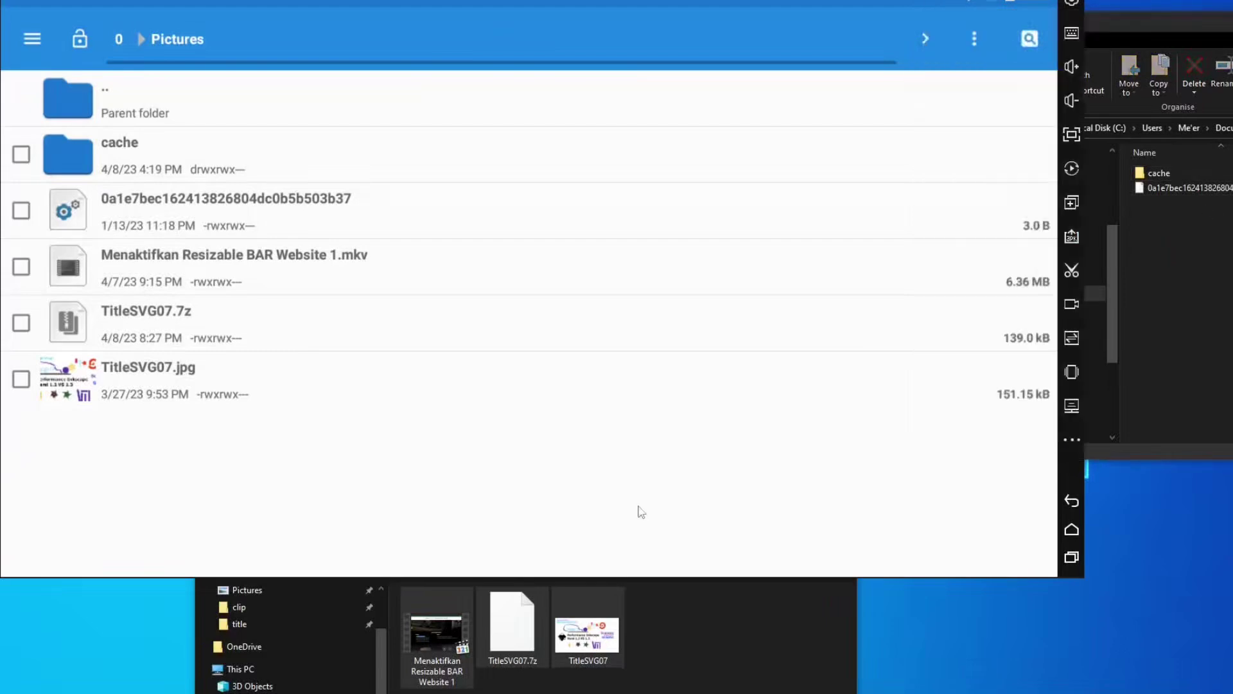
- Reload the Android Pictures folder by reopening it from its parent, and view the available folder actions
{"action": "left_click", "coordinate": [185, 114]}
{"action": "scroll", "coordinate": [283, 335], "scroll_direction": "down", "scroll_amount": 5}
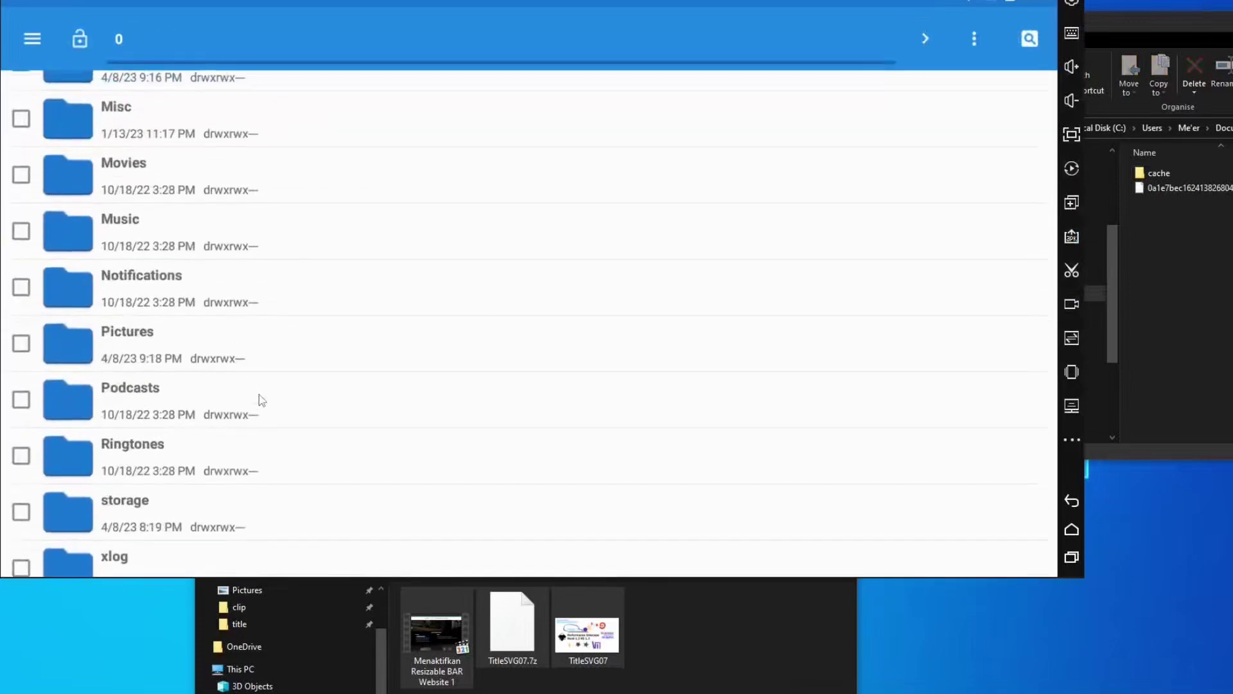
{"action": "left_click", "coordinate": [260, 363]}
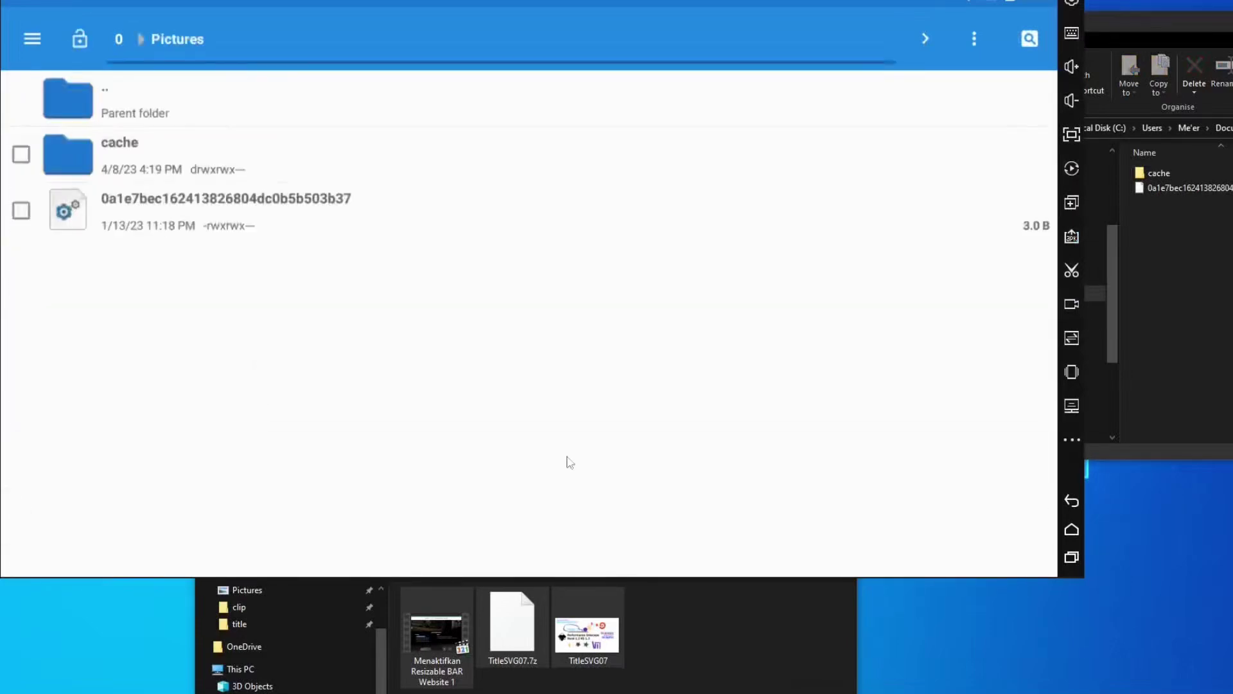
{"action": "left_click", "coordinate": [974, 39]}
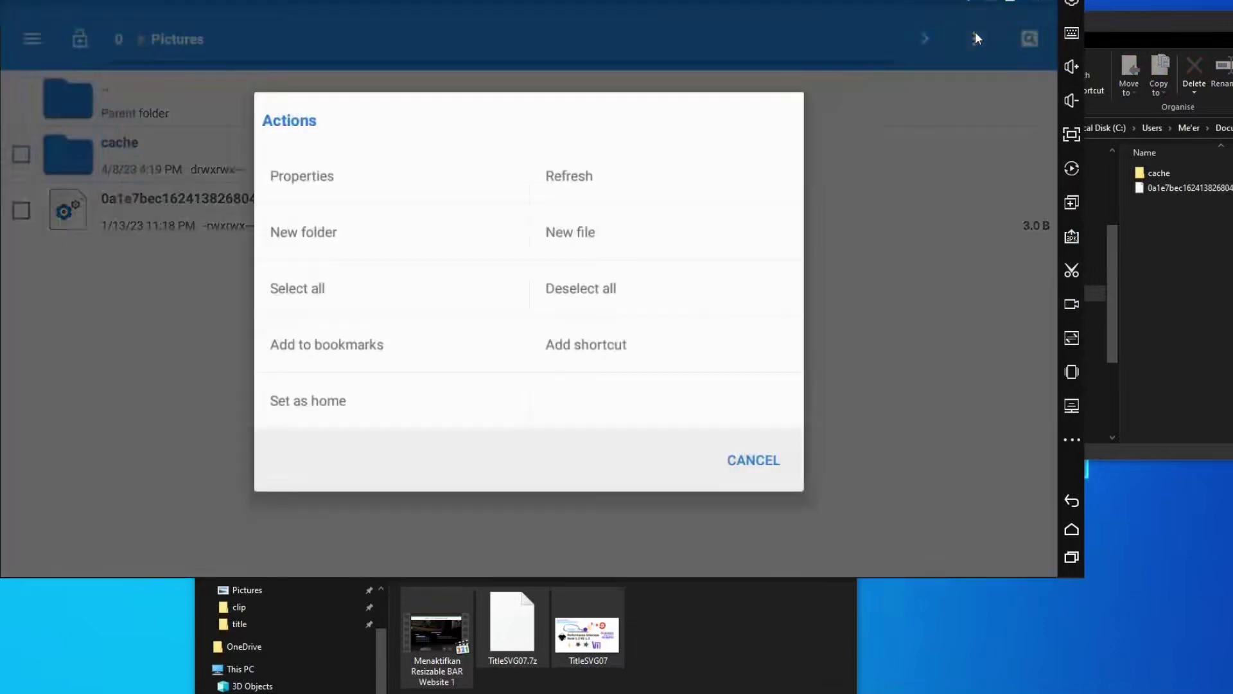
{"action": "left_click", "coordinate": [739, 459]}
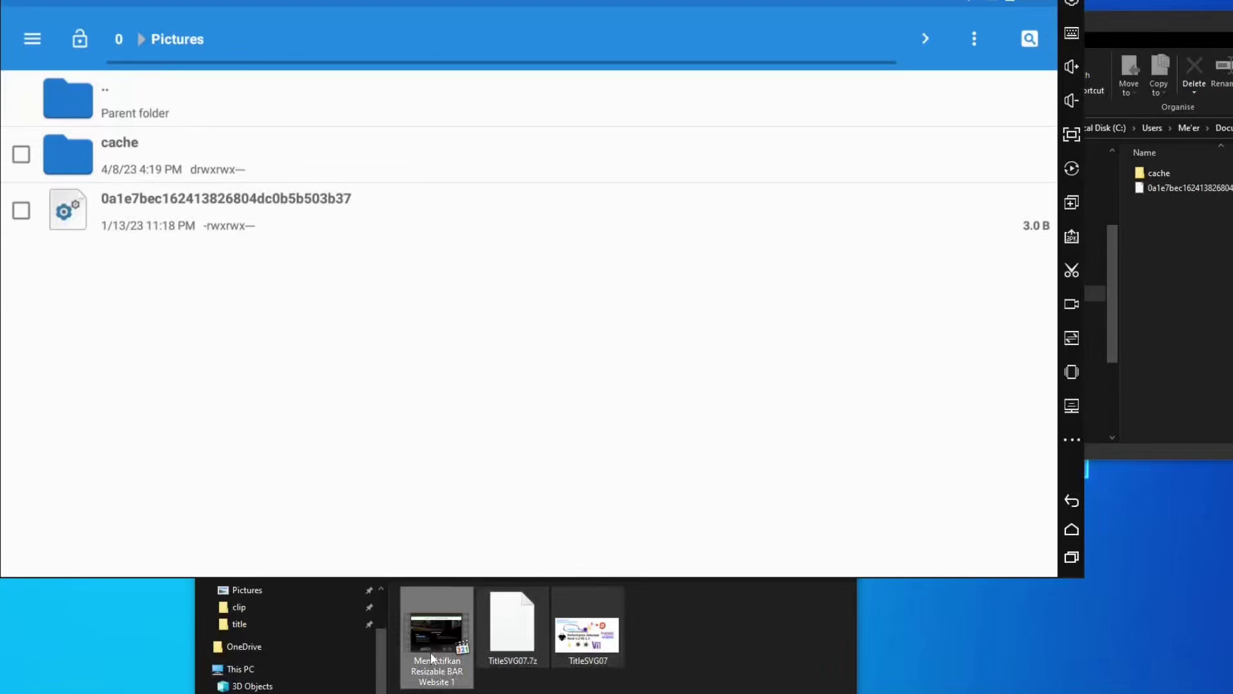
- Transfer the video, TitleSVG07.7z and TitleSVG07 from the PC folder into the emulator window, and refresh the Android Pictures folder
{"action": "left_click_drag", "start_coordinate": [432, 658], "coordinate": [611, 432]}
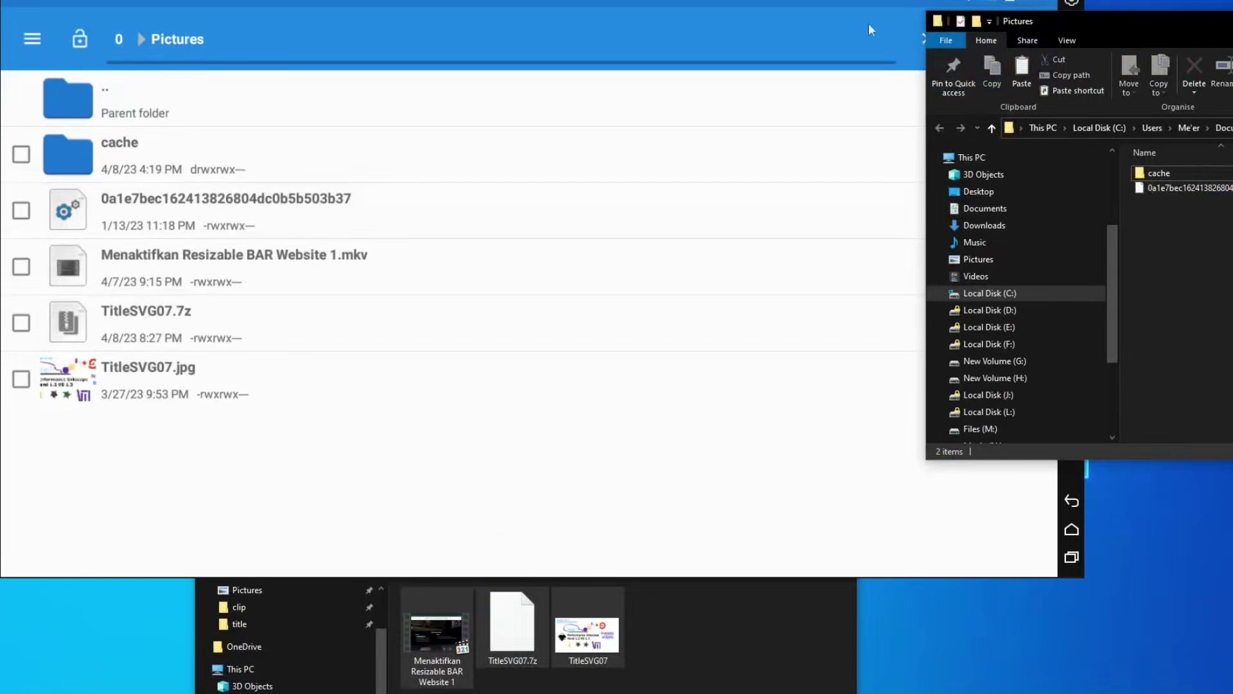
{"action": "left_click", "coordinate": [869, 29]}
{"action": "left_click", "coordinate": [972, 40]}
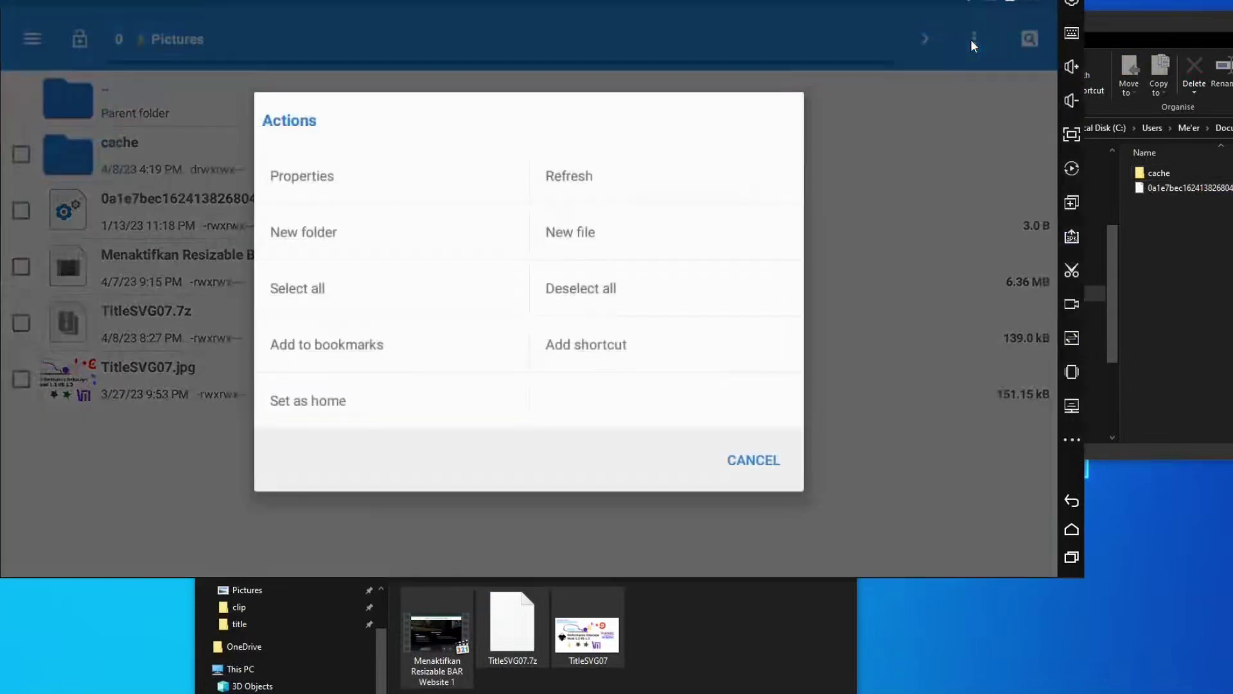
{"action": "left_click", "coordinate": [661, 177]}
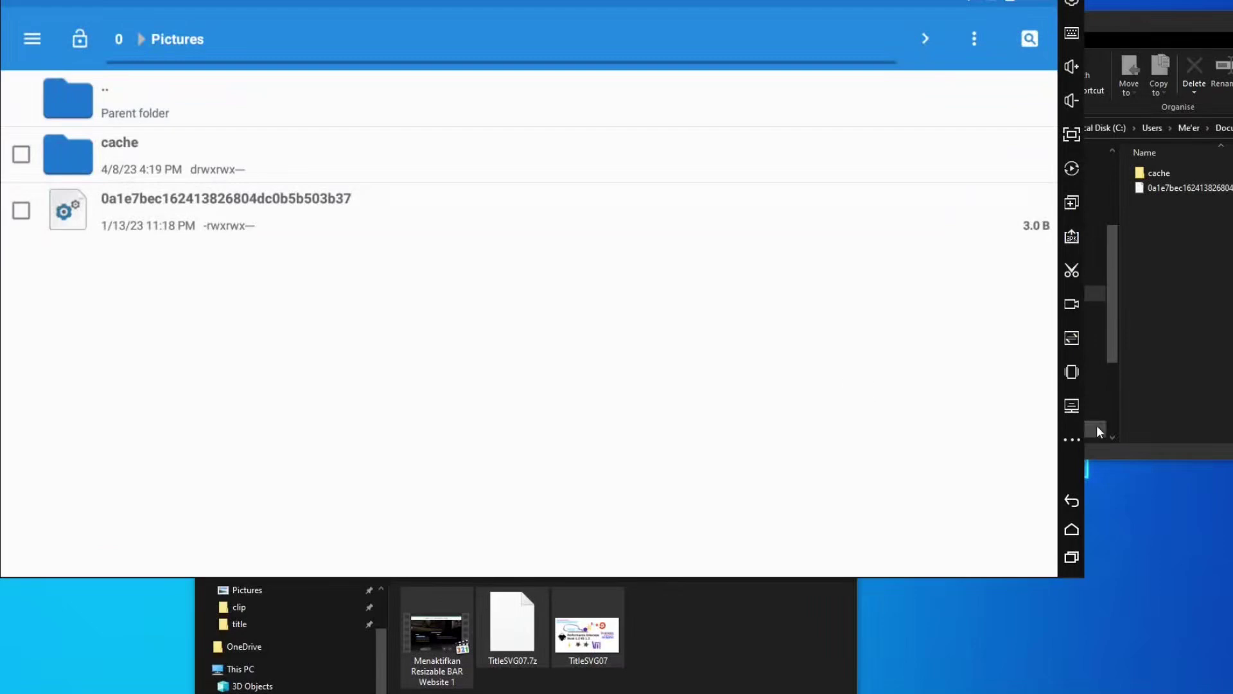
- Set the PC shared folder to a new folder named Import inside Documents/LDPlayer, and restart the emulator to apply it
{"action": "left_click", "coordinate": [1074, 407]}
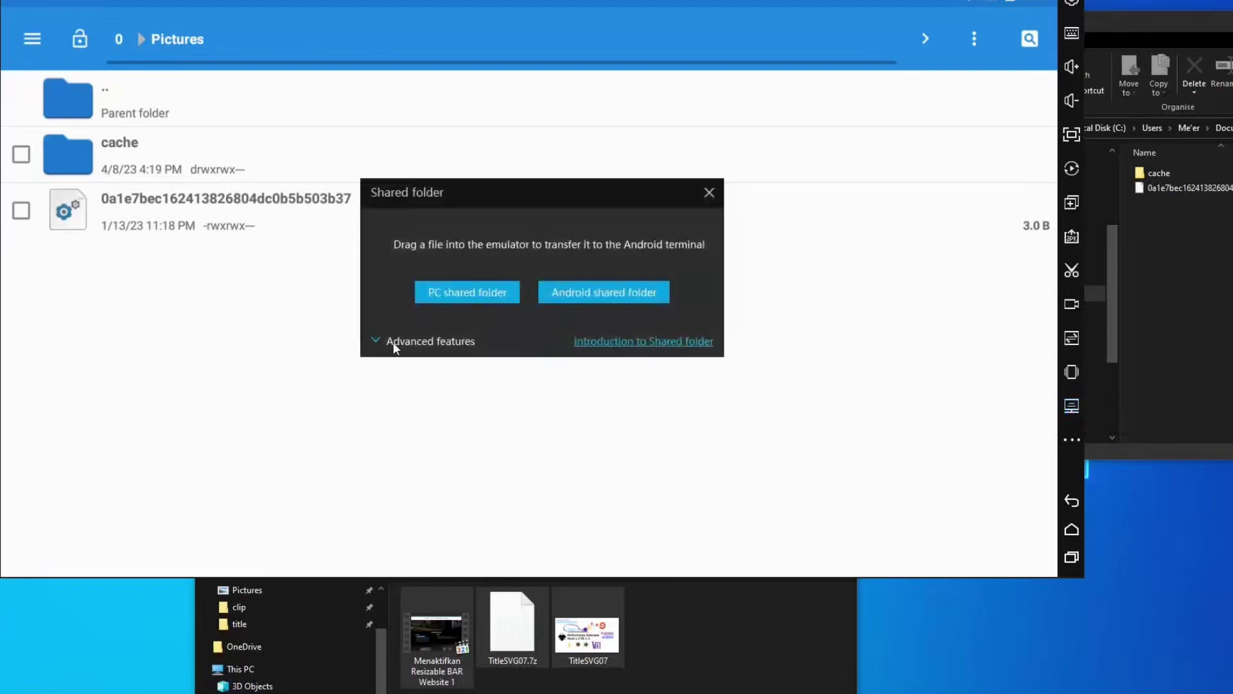
{"action": "left_click", "coordinate": [394, 345]}
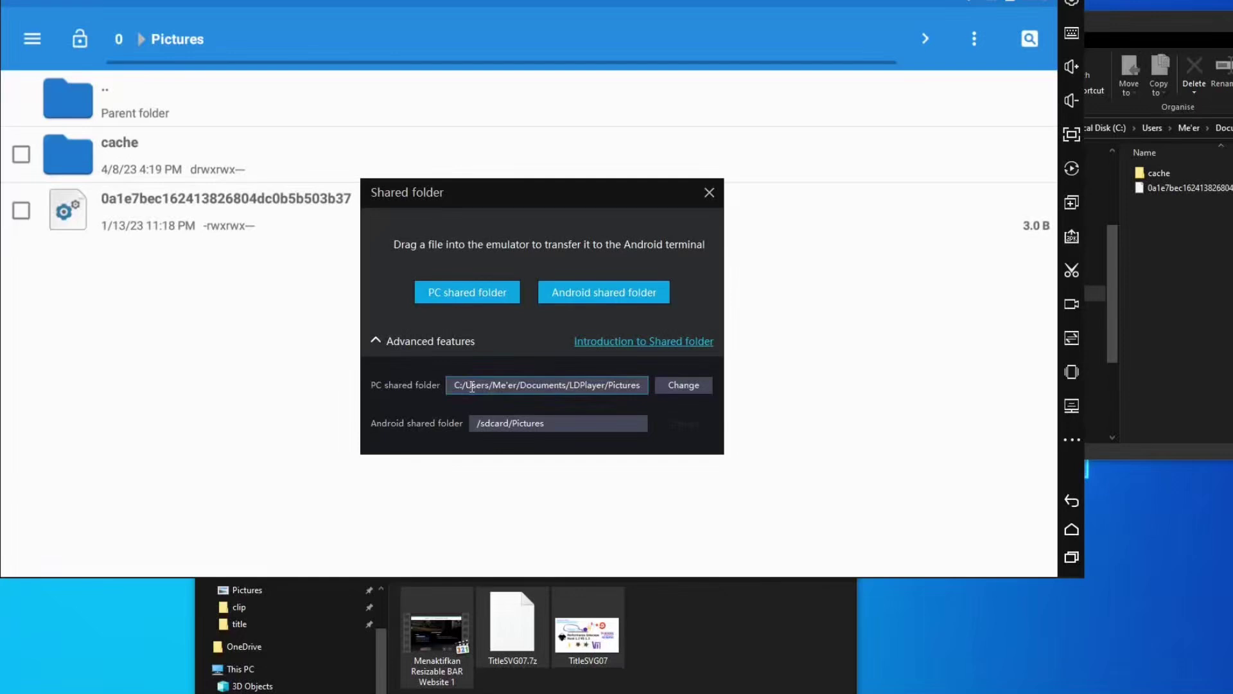
{"action": "left_click", "coordinate": [687, 385]}
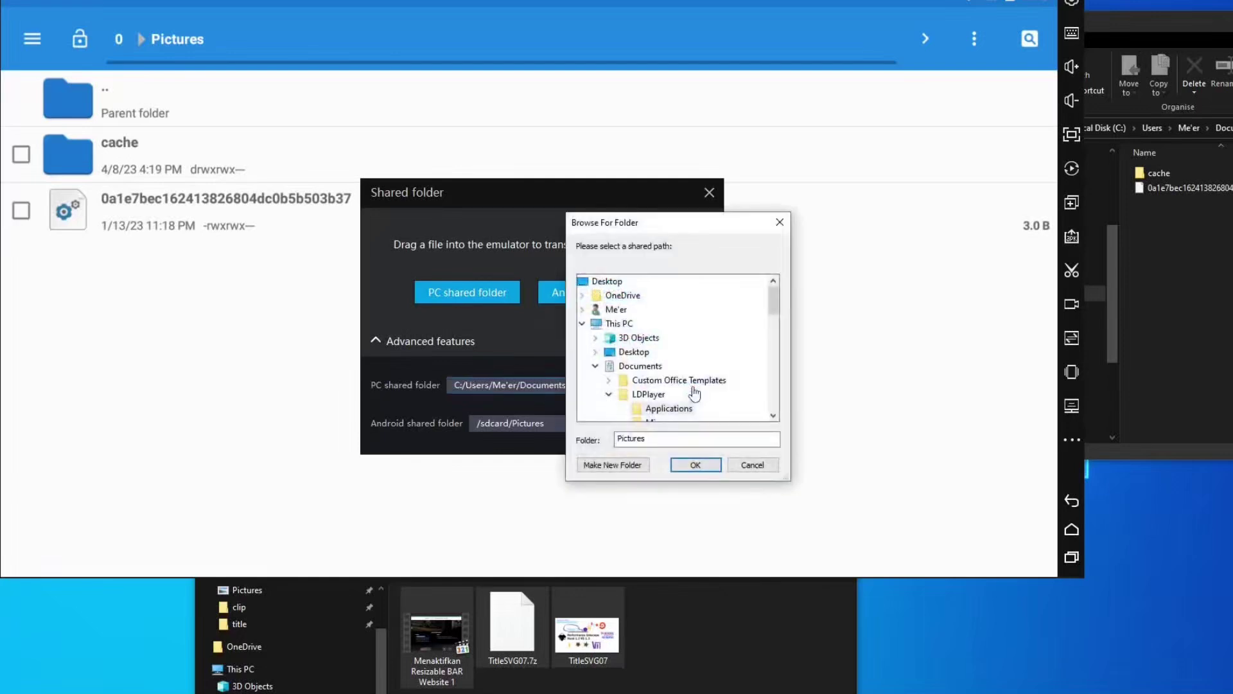
{"action": "scroll", "coordinate": [696, 391], "scroll_direction": "down", "scroll_amount": 1}
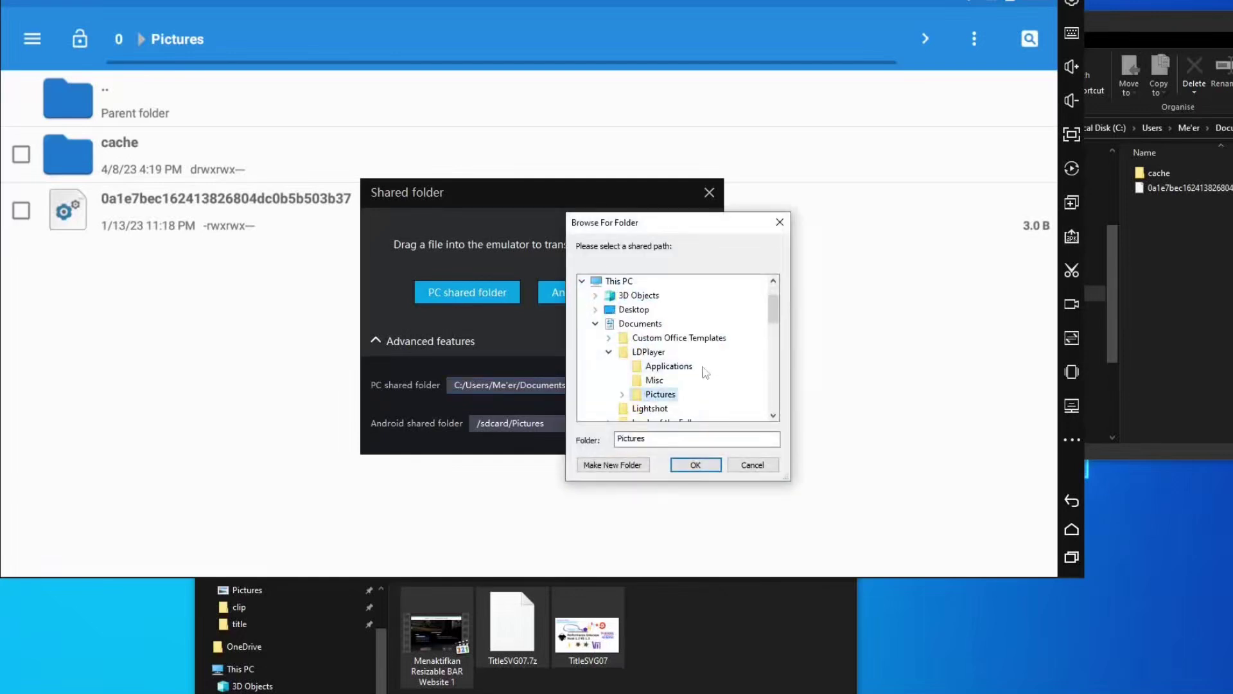
{"action": "left_click", "coordinate": [658, 353]}
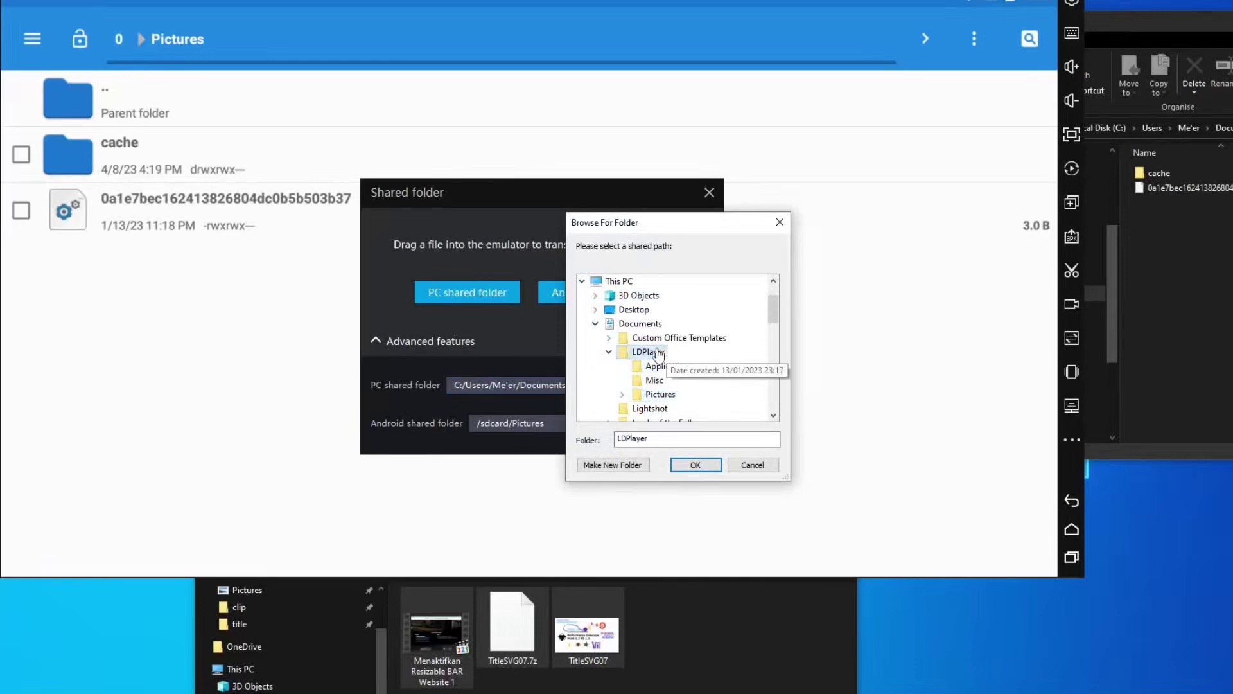
{"action": "left_click", "coordinate": [614, 465]}
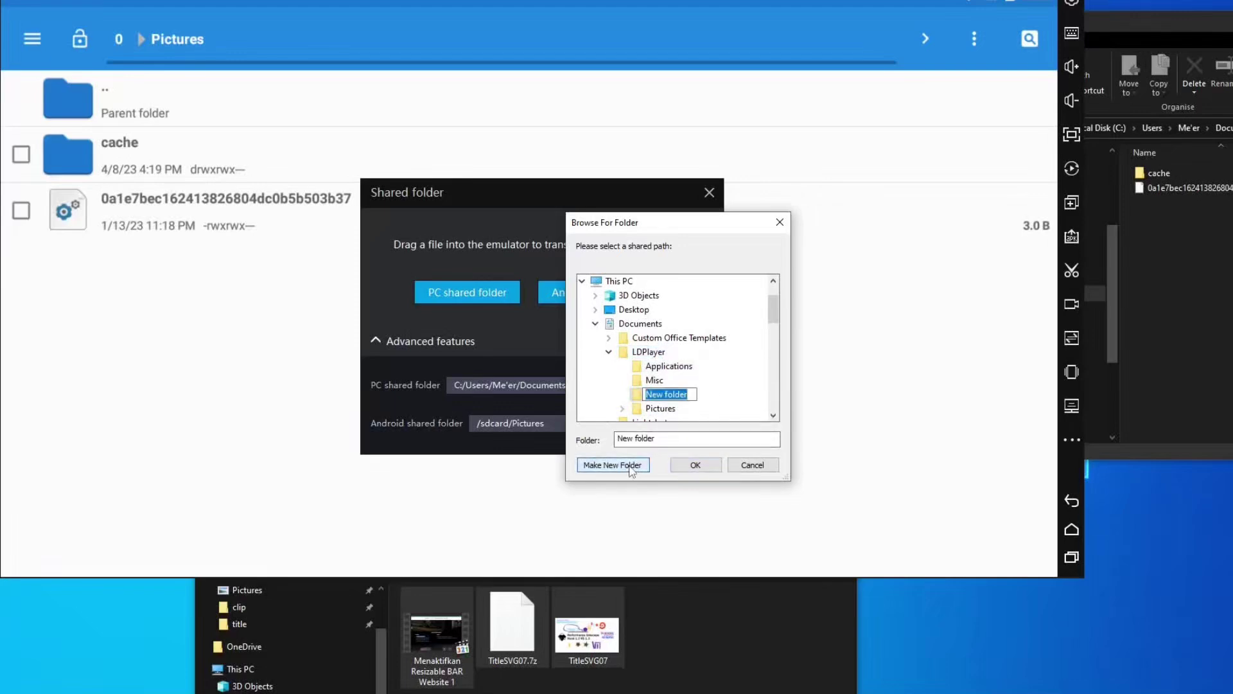
{"action": "type", "text": "Import"}
{"action": "left_click", "coordinate": [695, 465]}
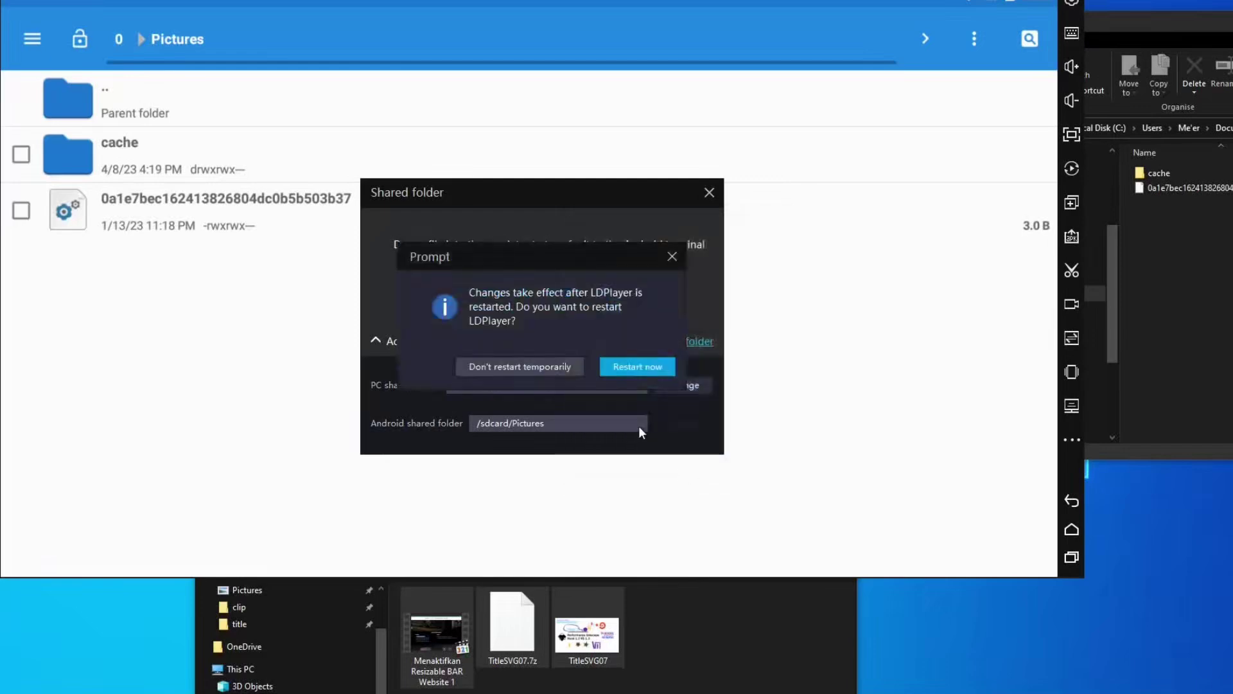
{"action": "left_click", "coordinate": [642, 367]}
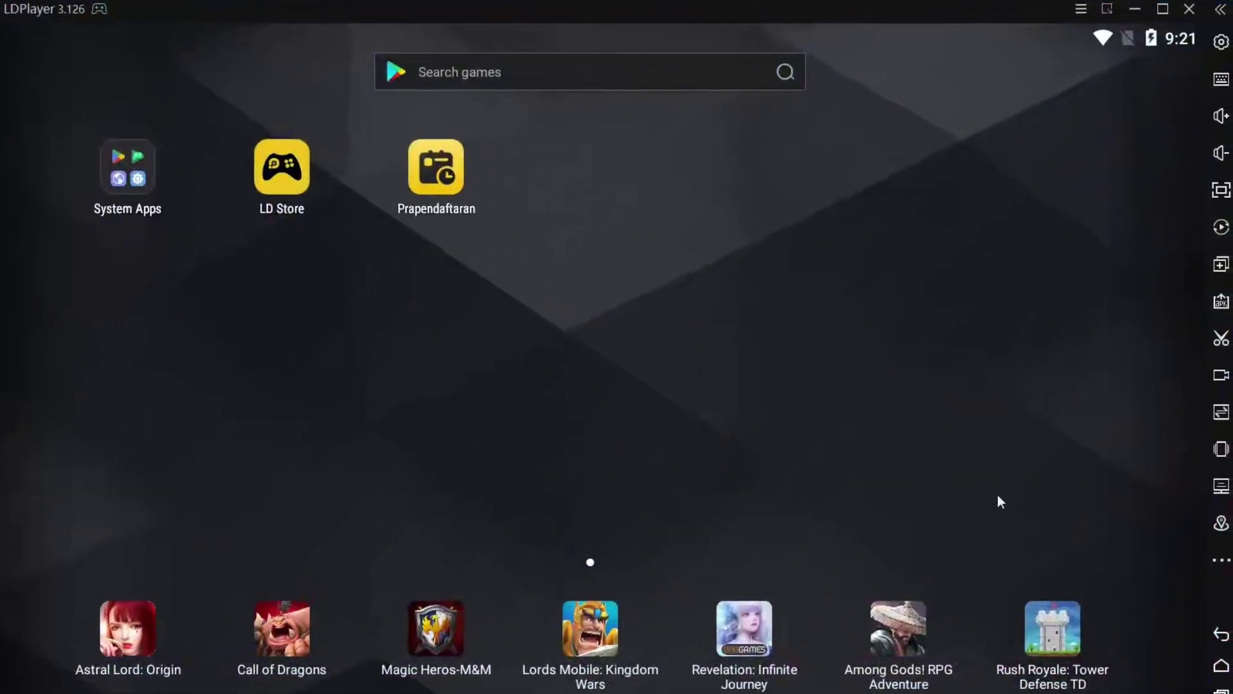
- Open the PC shared folder from the Shared folder dialog, and select the Android shared folder path in the advanced features
{"action": "left_click", "coordinate": [1221, 486]}
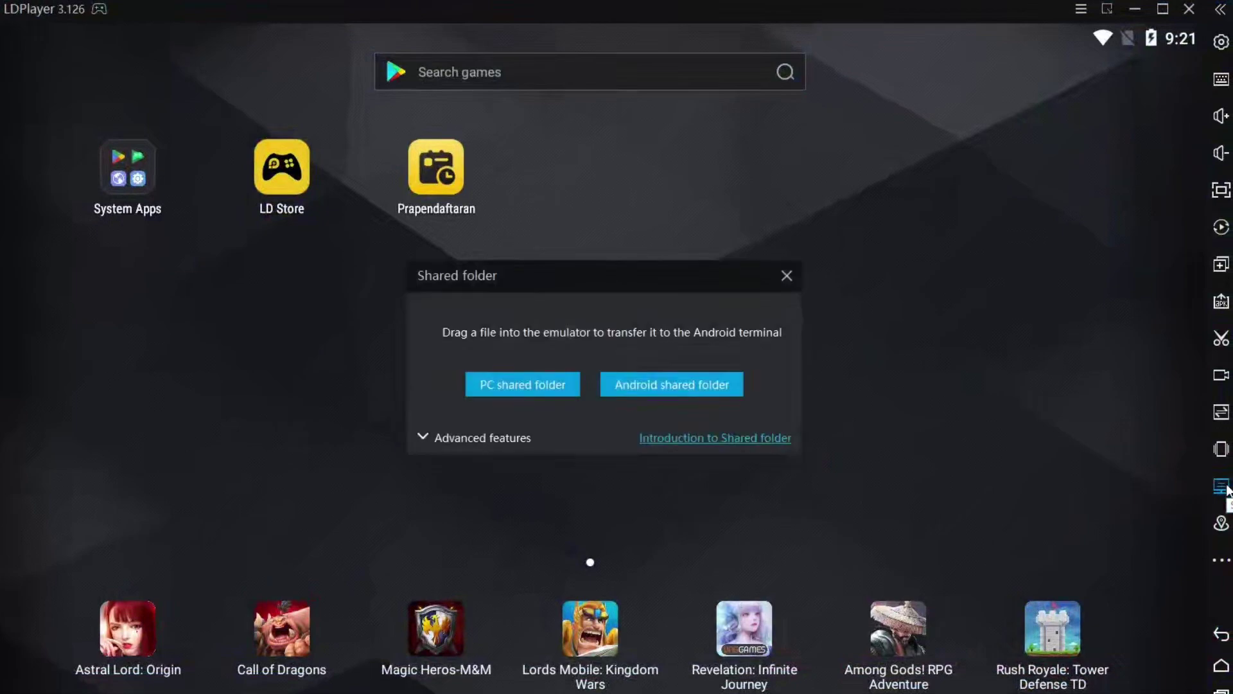
{"action": "left_click", "coordinate": [513, 383]}
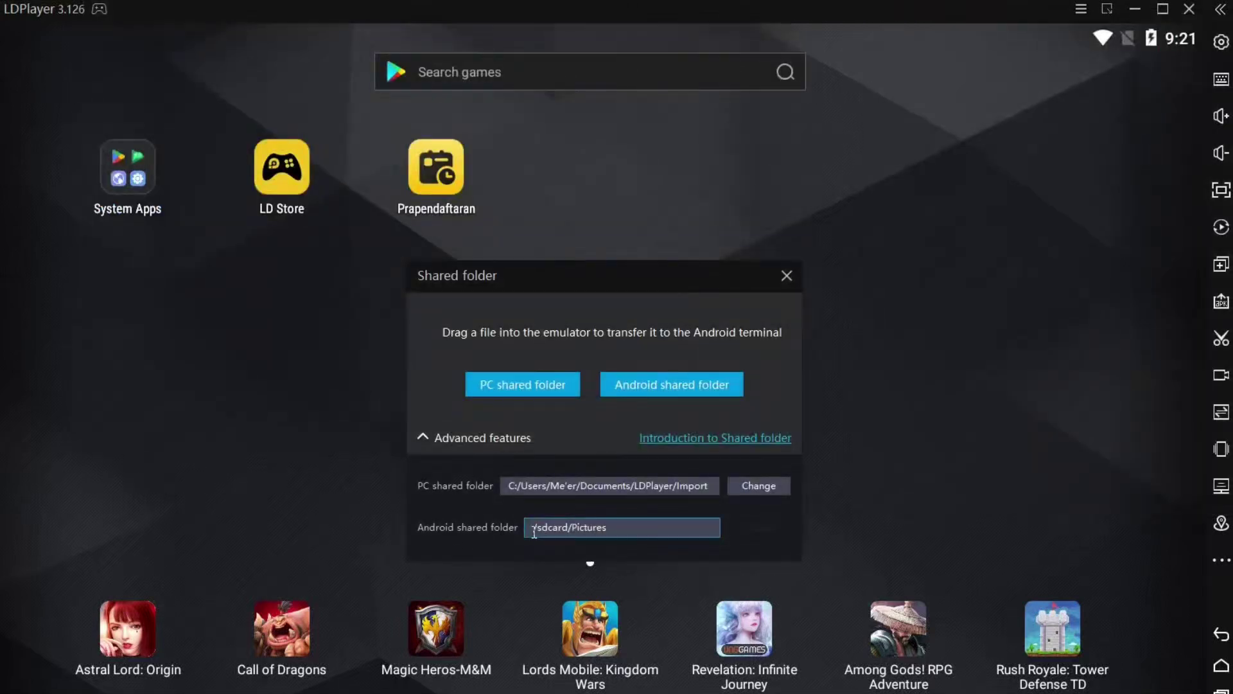
{"action": "left_click_drag", "start_coordinate": [638, 530], "coordinate": [527, 526]}
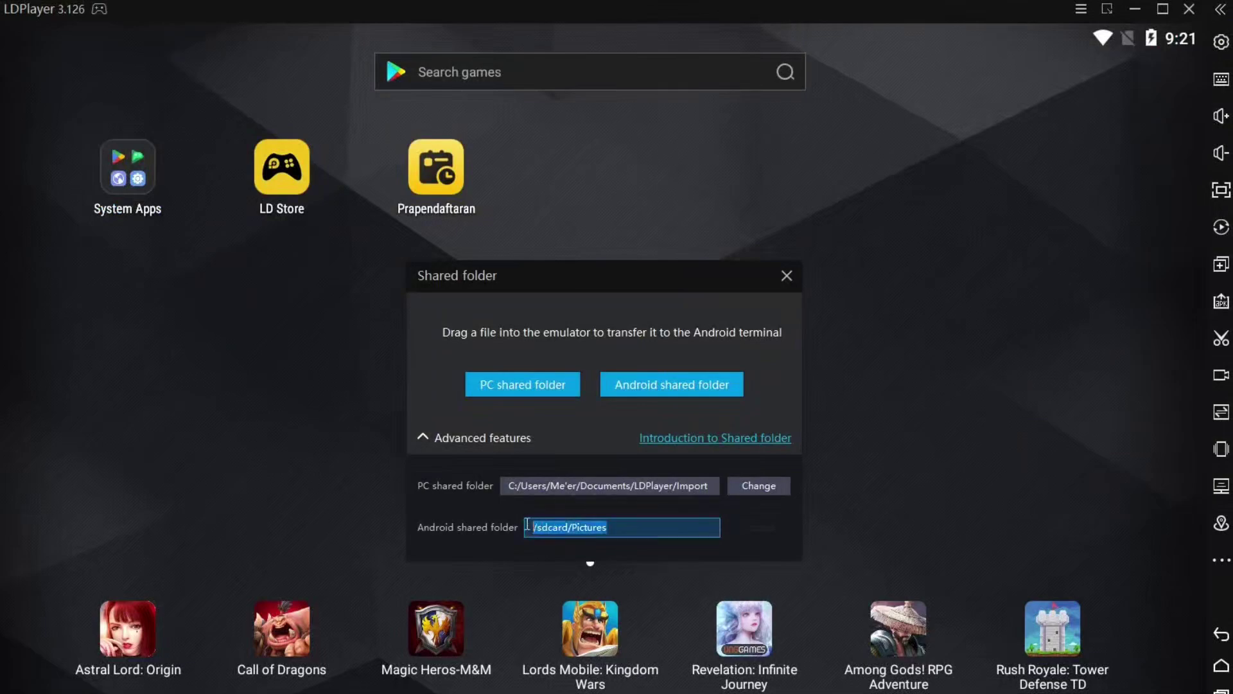